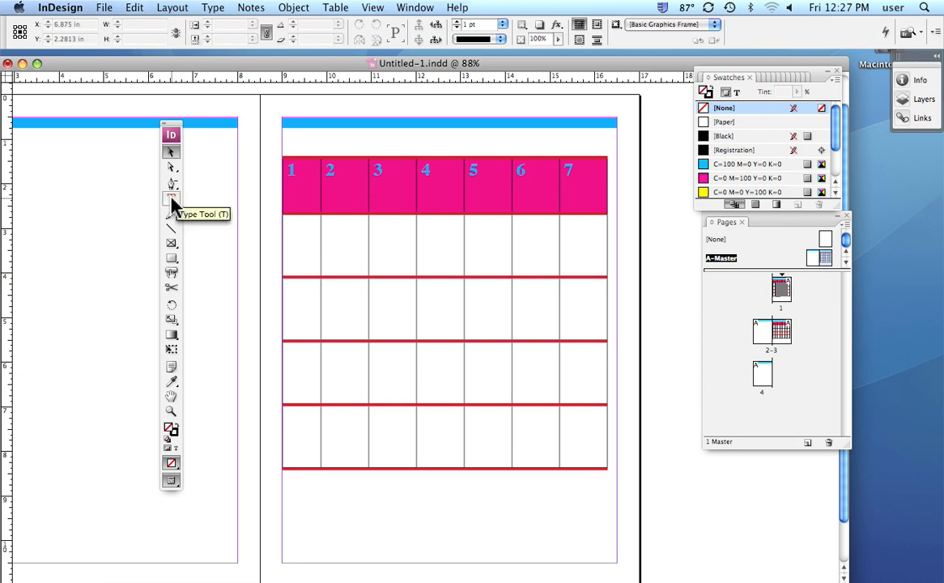
Fill all seven cells of the table's top row with the yellow swatch C=0 M=0 Y=100 K=0.
click(172, 200)
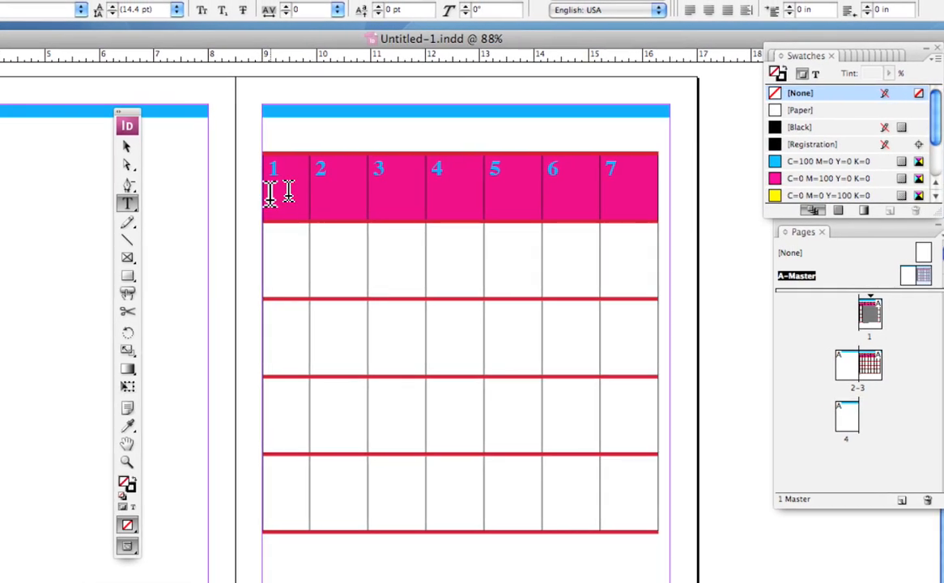
drag(270, 188, 422, 224)
drag(337, 206, 304, 171)
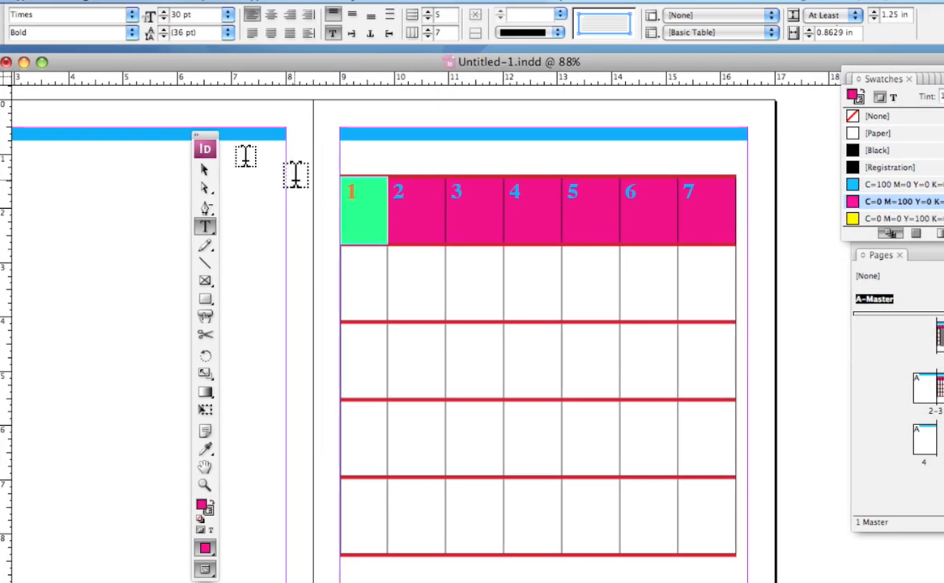
click(300, 162)
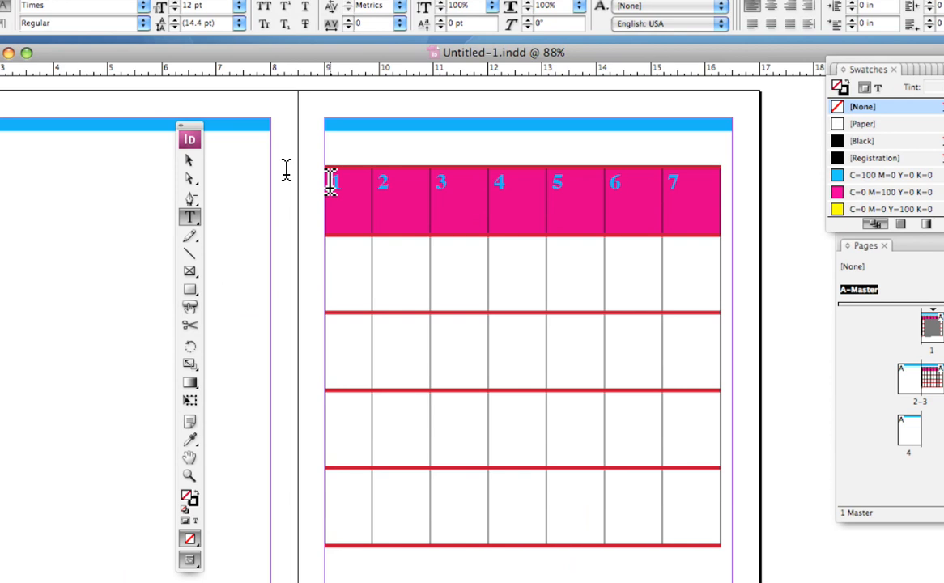
drag(331, 183, 701, 191)
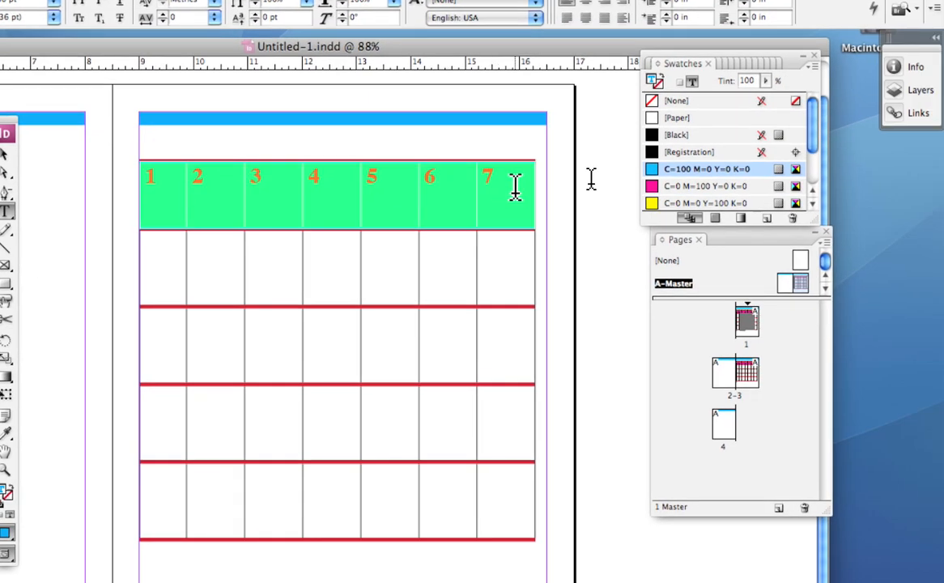
drag(516, 188, 518, 188)
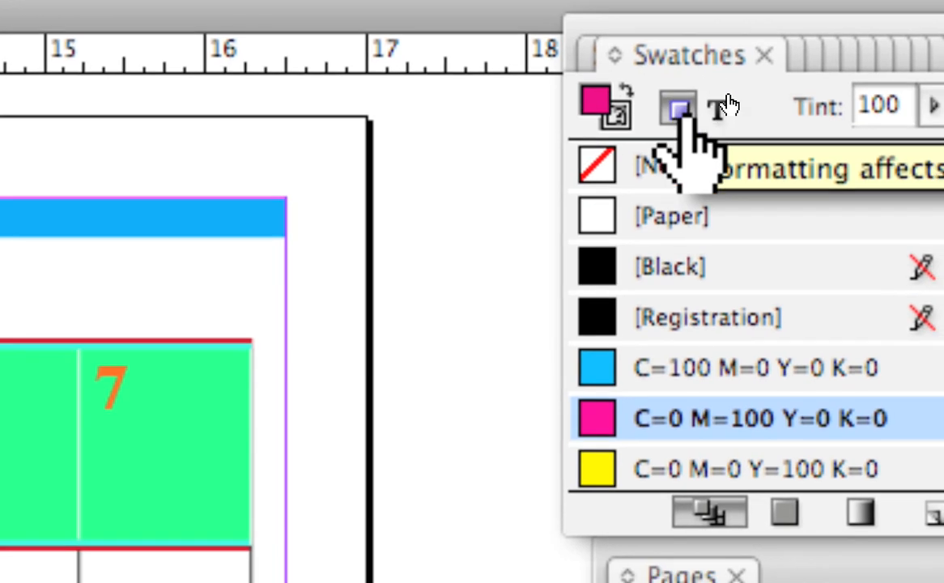
click(719, 105)
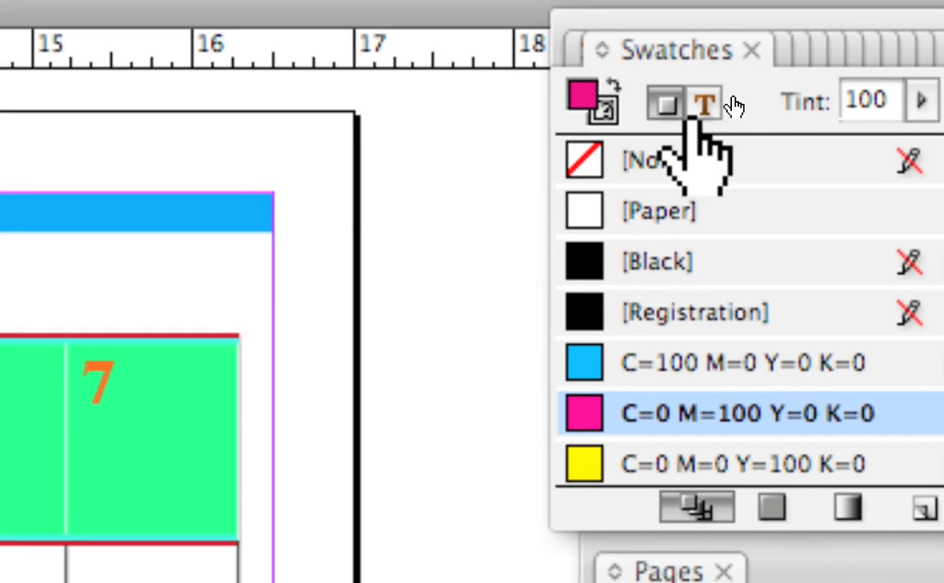
click(656, 101)
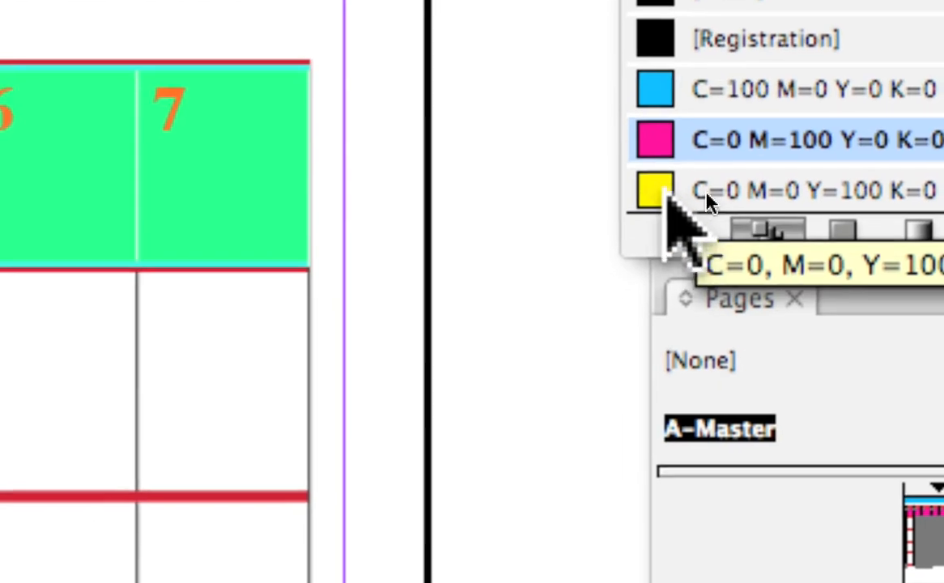
click(665, 194)
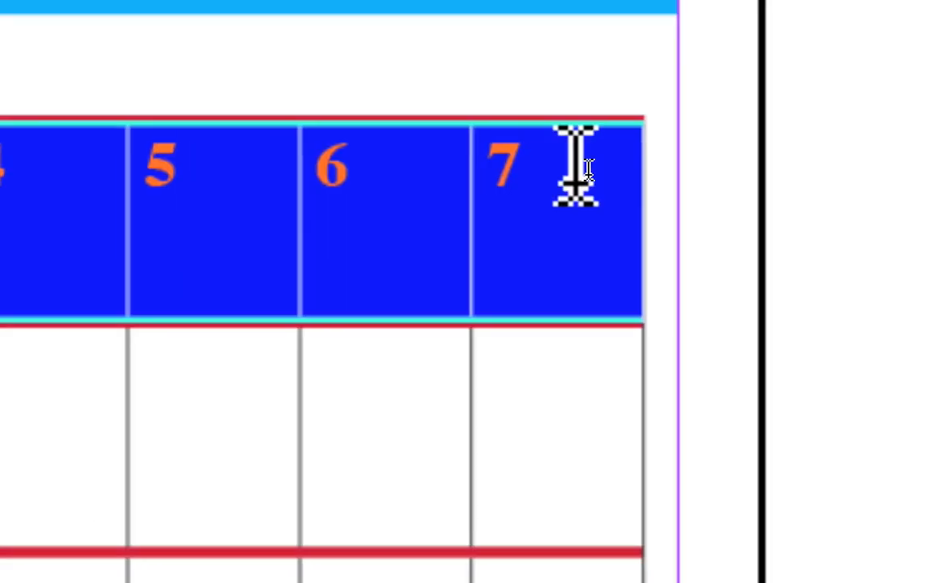
click(632, 176)
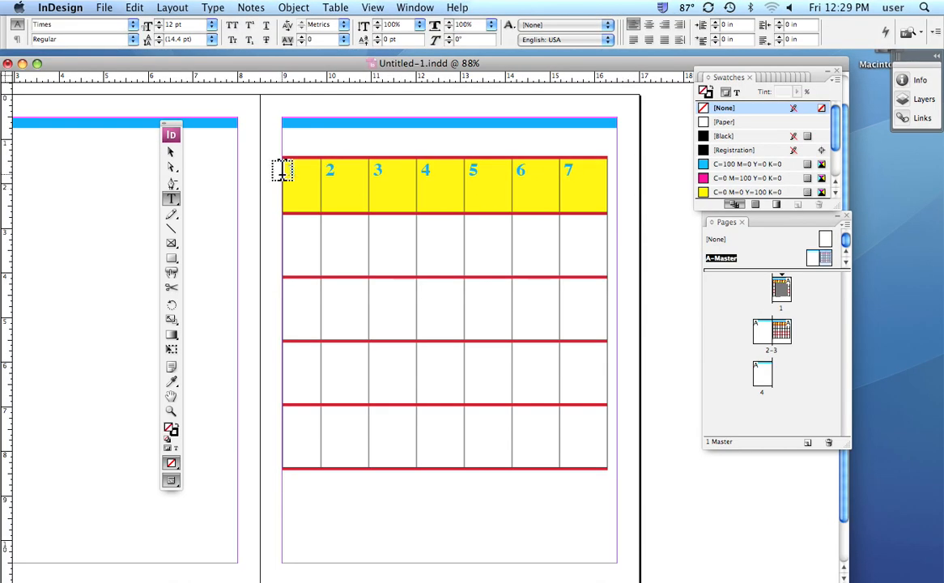
Recolor the numbers 1 to 7 in the table's top row with the magenta swatch C=0 M=100 Y=0 K=0.
drag(287, 172, 600, 185)
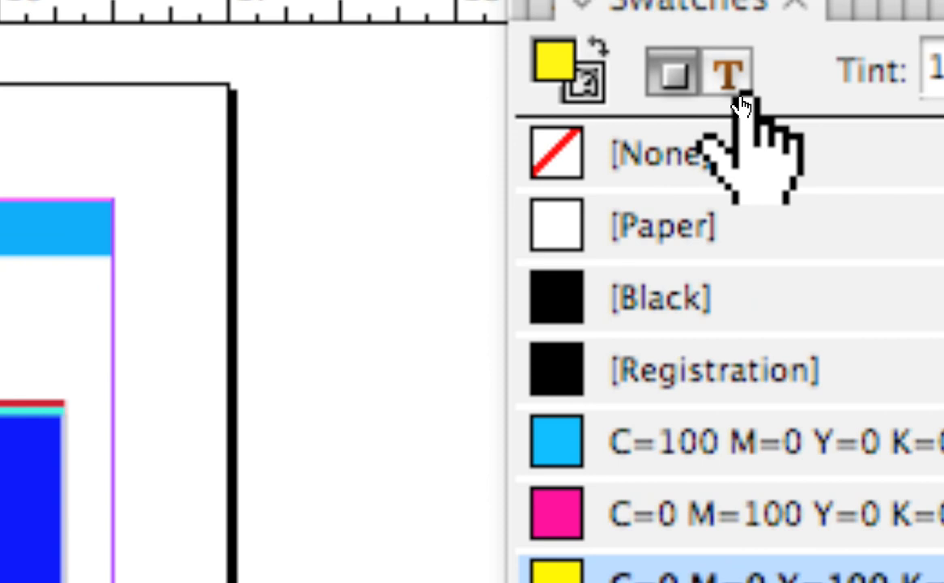
click(738, 91)
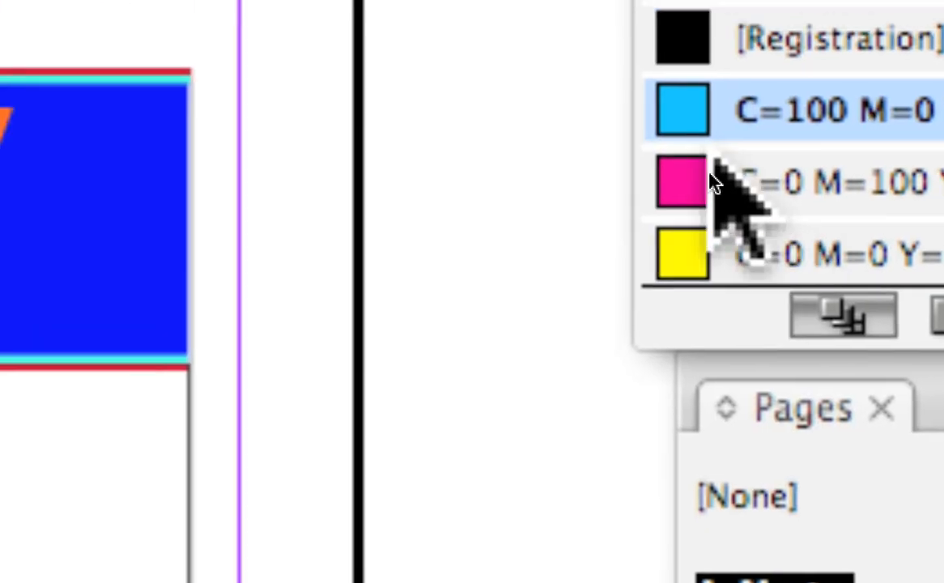
click(699, 184)
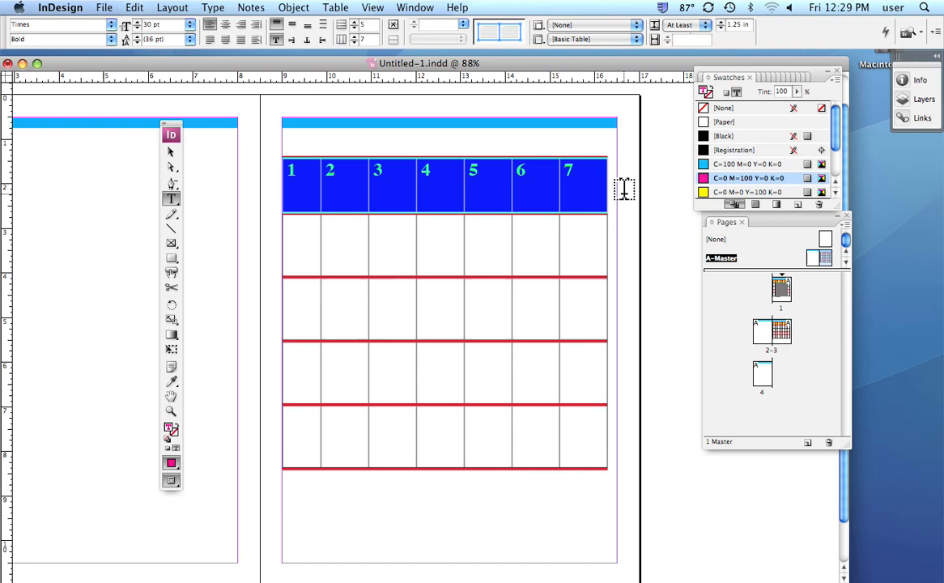
click(625, 189)
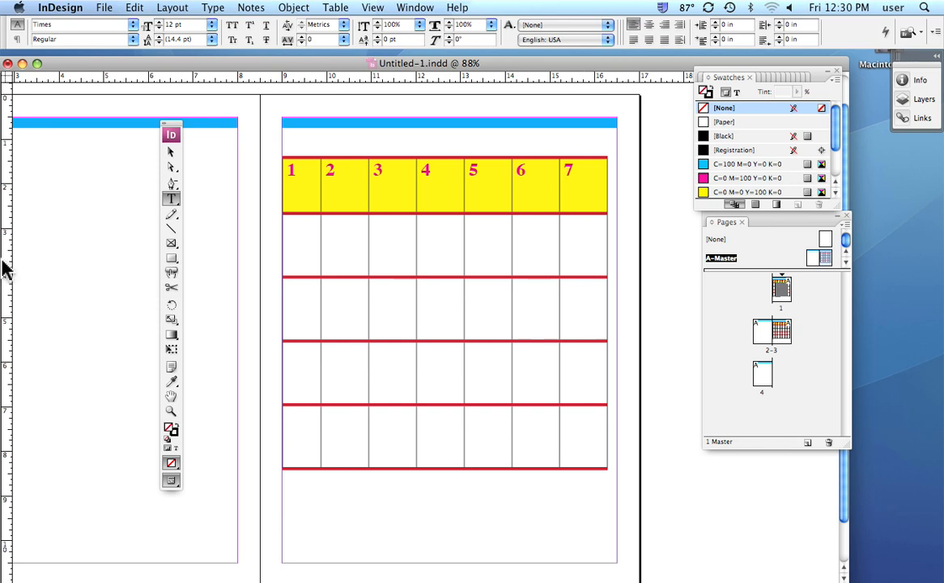
Draw a text frame about 4.34 by 4.31 in on the left master page, containing the number 1 at 36 pt.
drag(76, 310, 583, 283)
drag(415, 152, 609, 345)
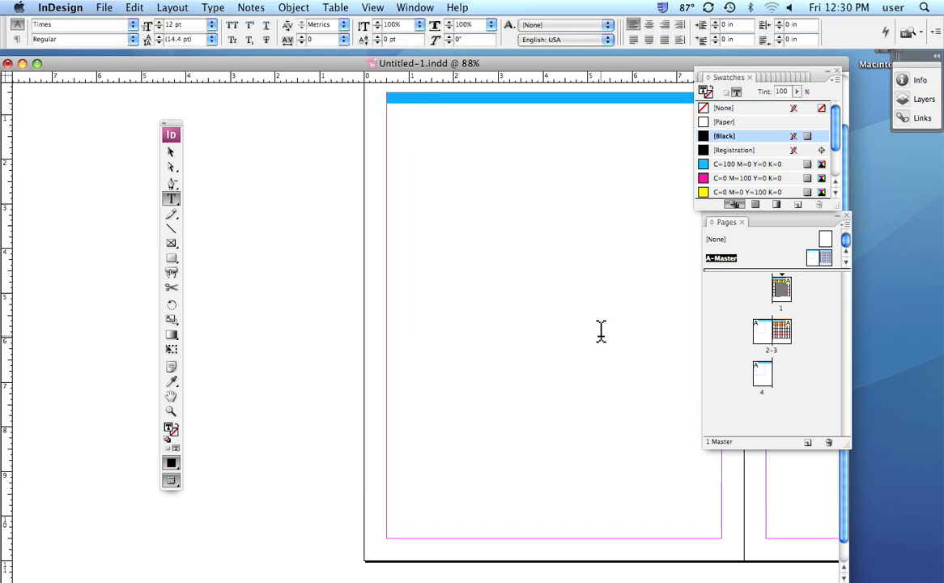
text(1)
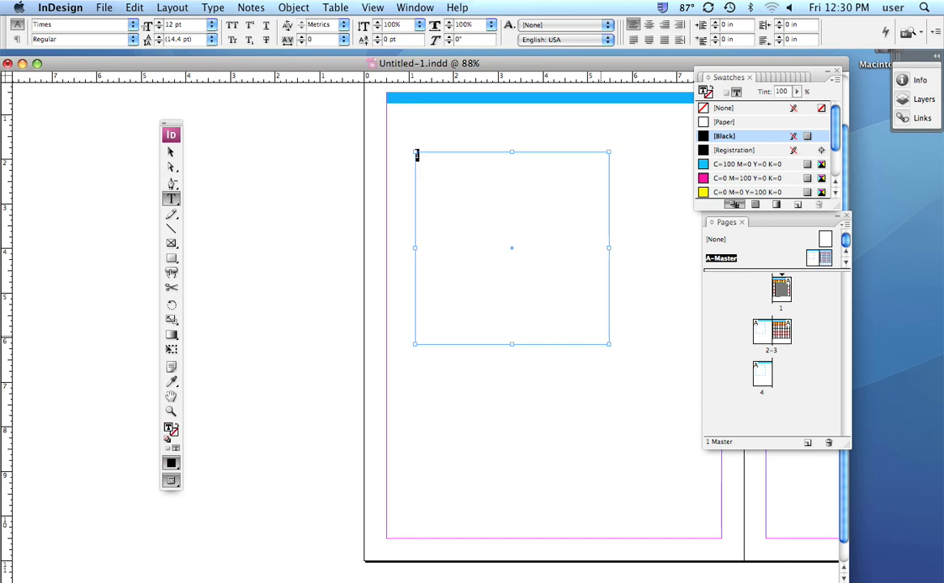
key(super+shift+period)
key(super+shift+period)
key(super+shift+period)
key(super+shift+period)
key(super+shift+period)
key(super+shift+period)
key(super+shift+period)
key(super+shift+period)
key(super+shift+period)
key(super+shift+period)
key(super+shift+period)
key(super+shift+period)
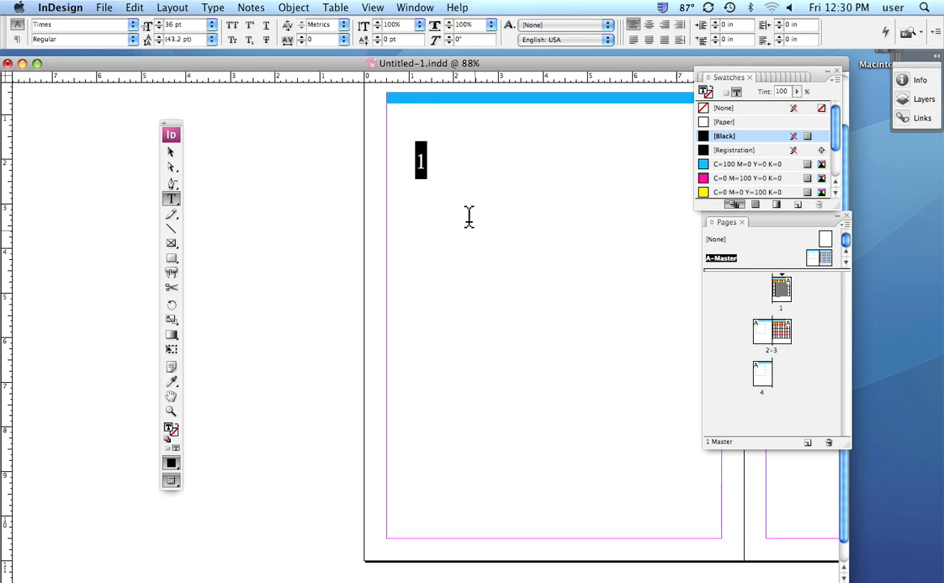
Replace the sample number with two lines, RR followed by a spaced 1 and CC followed by a spaced 2.
click(424, 165)
drag(422, 164, 415, 164)
text(RR)
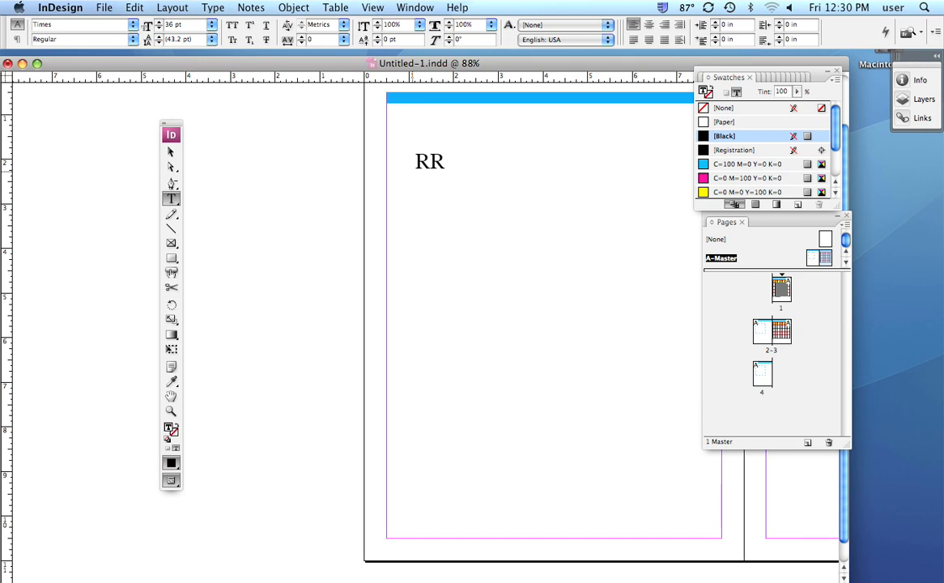
text(          1)
key(Return)
text(CC        2)
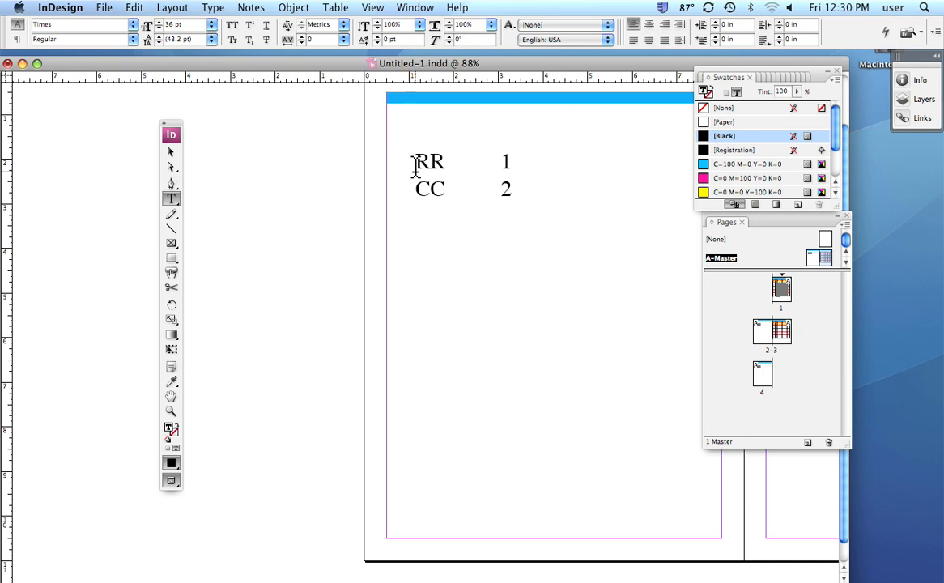
Delete the sample text frame from the left master page.
click(171, 153)
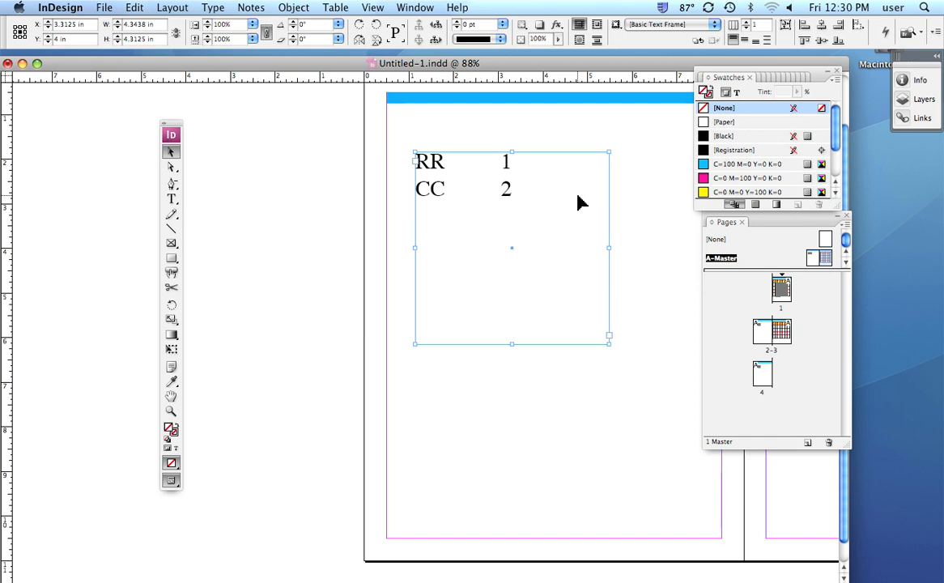
key(Delete)
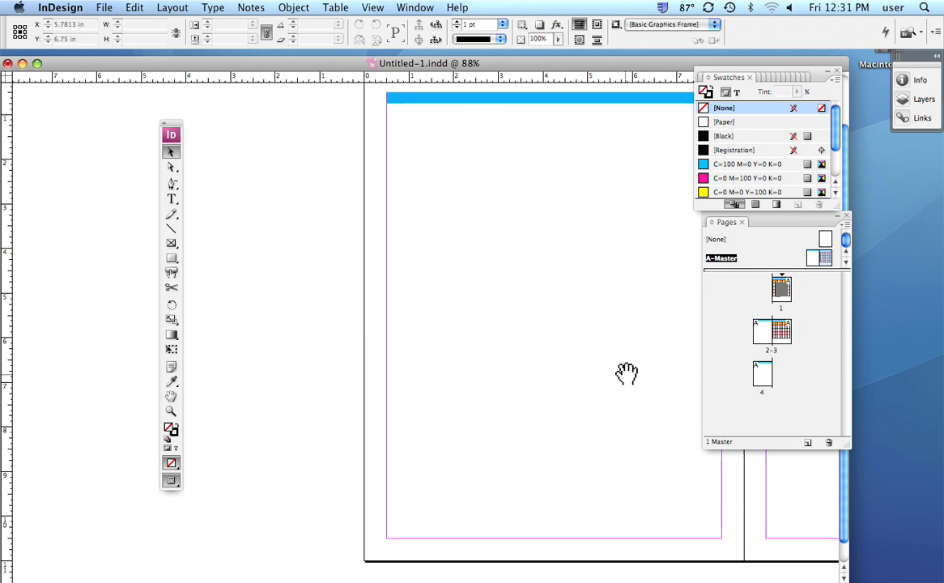
Clear the numbers from all seven cells in the top row of the table on the right master page.
drag(649, 393, 181, 428)
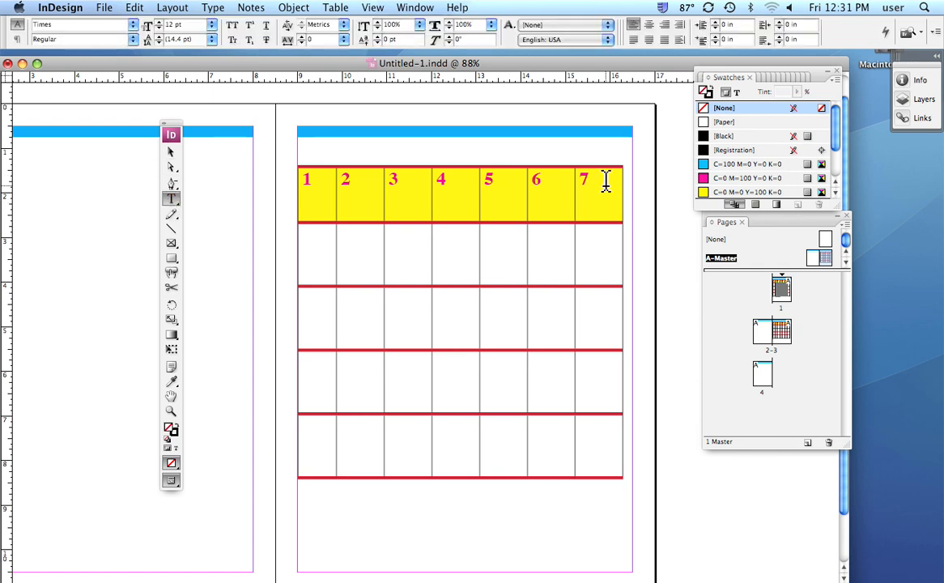
drag(605, 181, 265, 209)
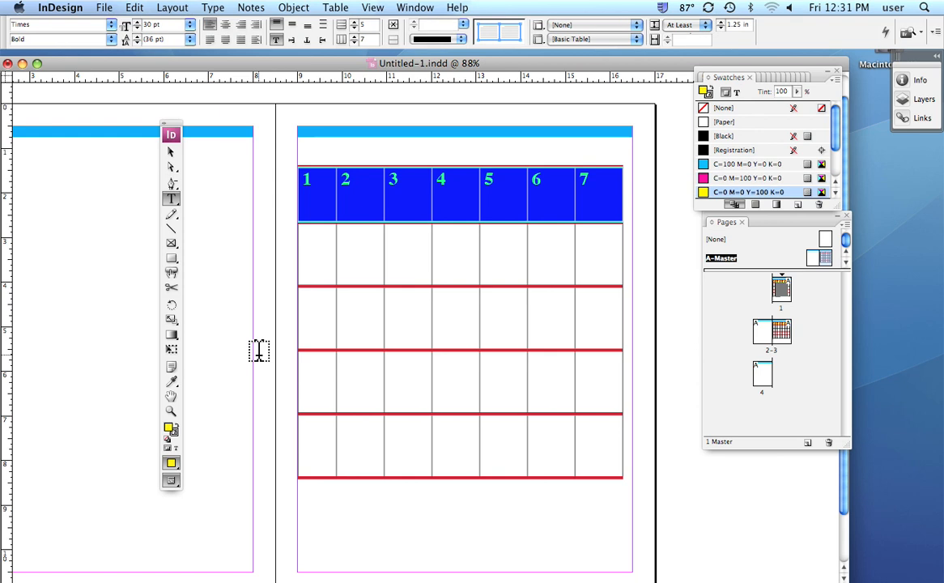
key(Delete)
double_click(823, 257)
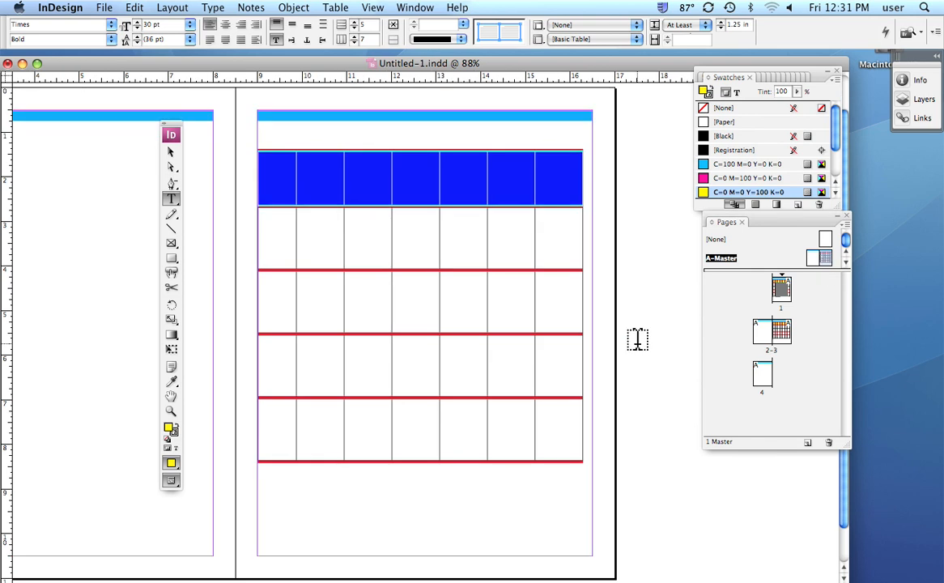
Create a new layer named numbers, keeping the green layer color.
click(170, 154)
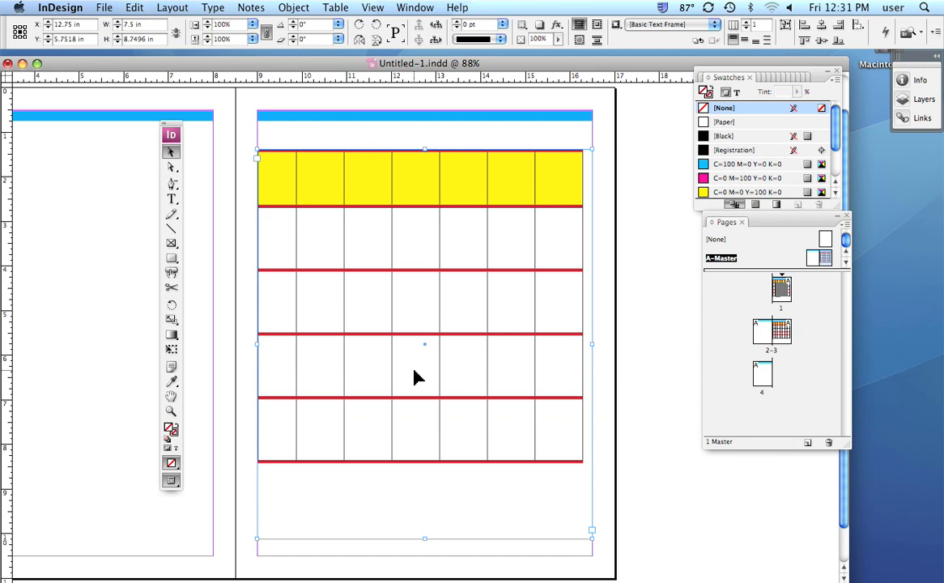
click(909, 100)
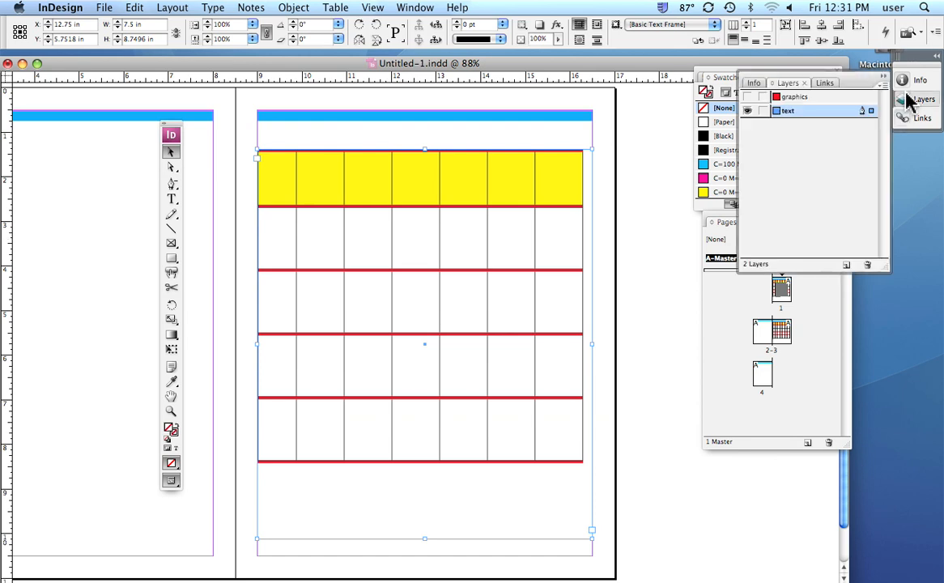
click(747, 111)
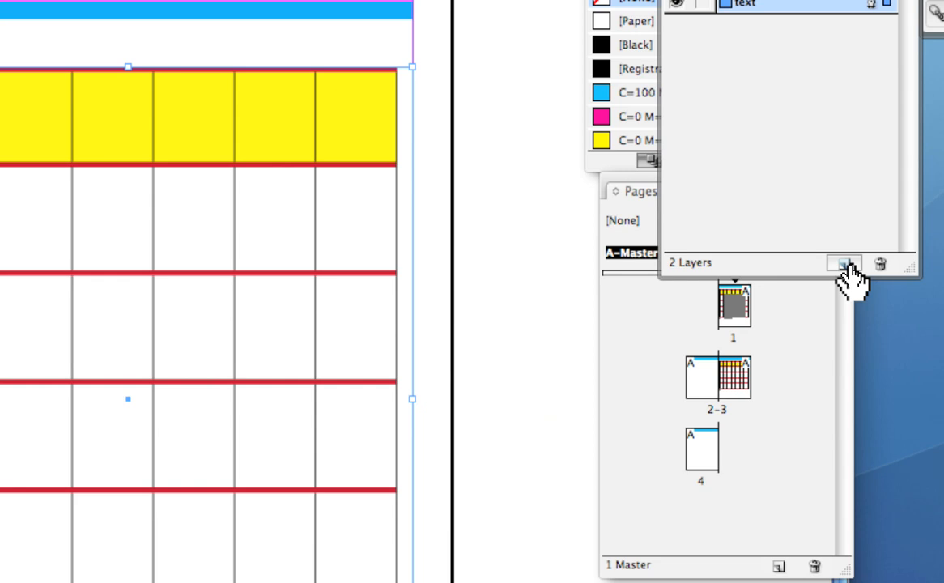
click(845, 265)
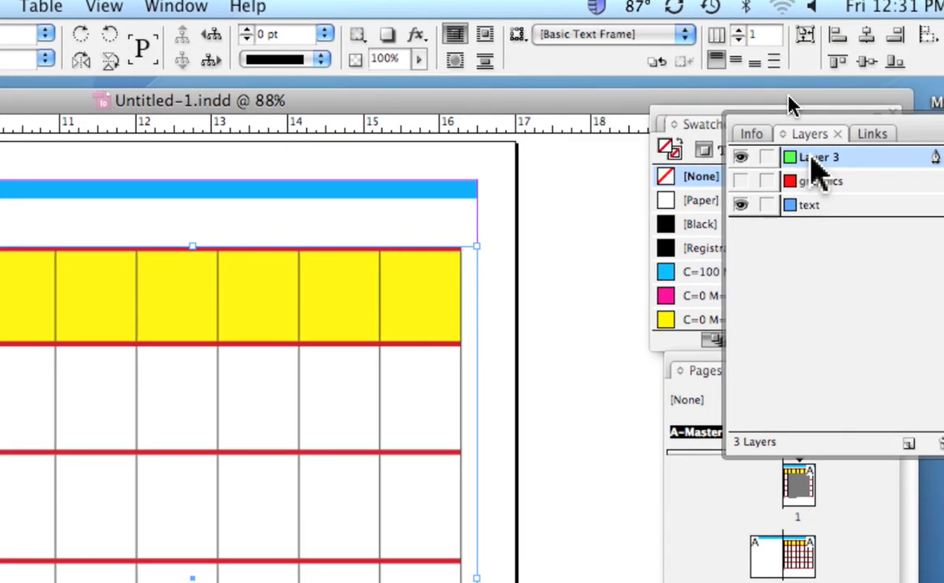
double_click(816, 162)
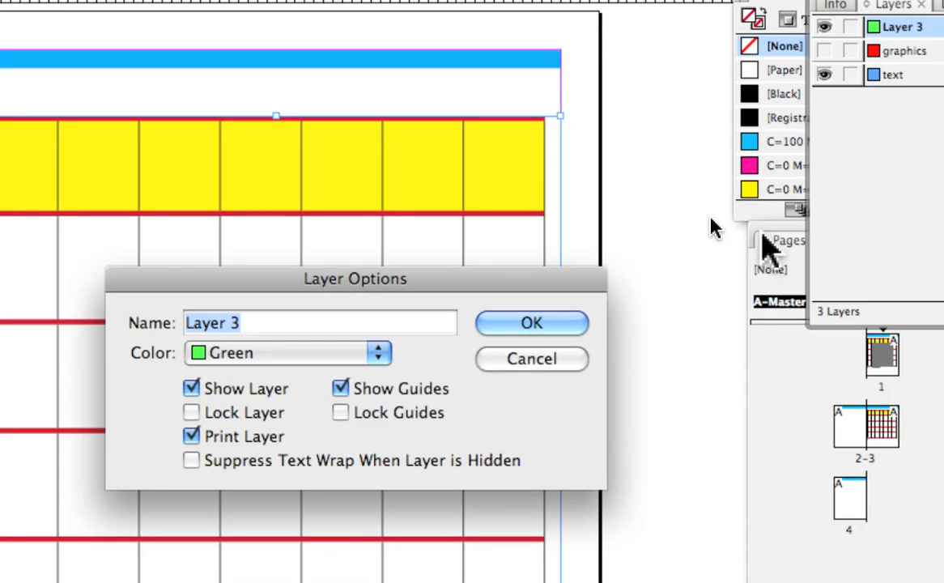
text(nu)
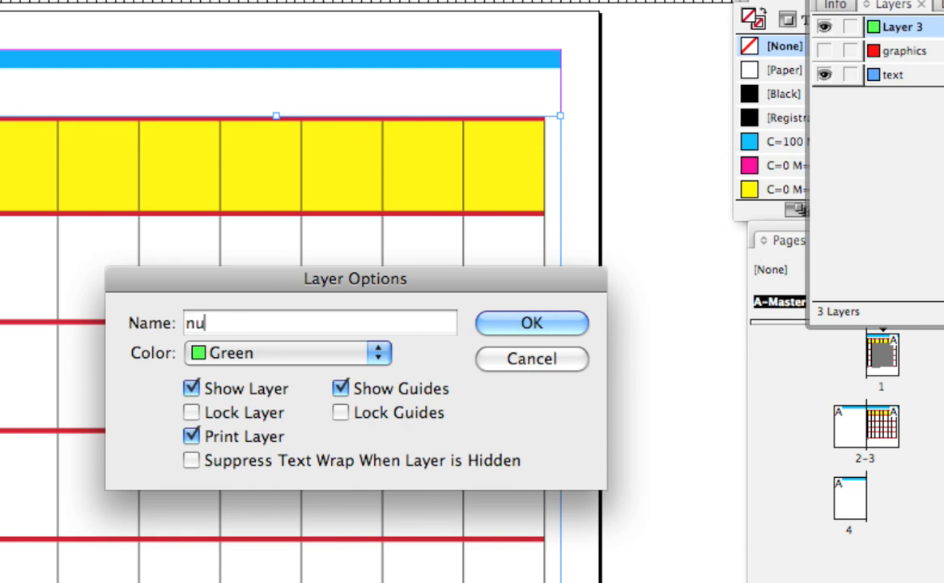
text(mbers)
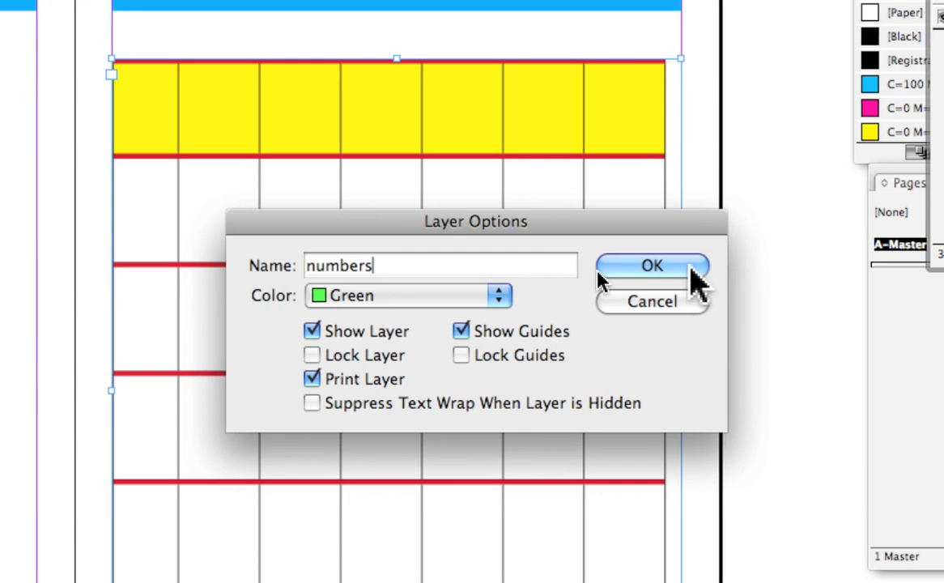
click(601, 274)
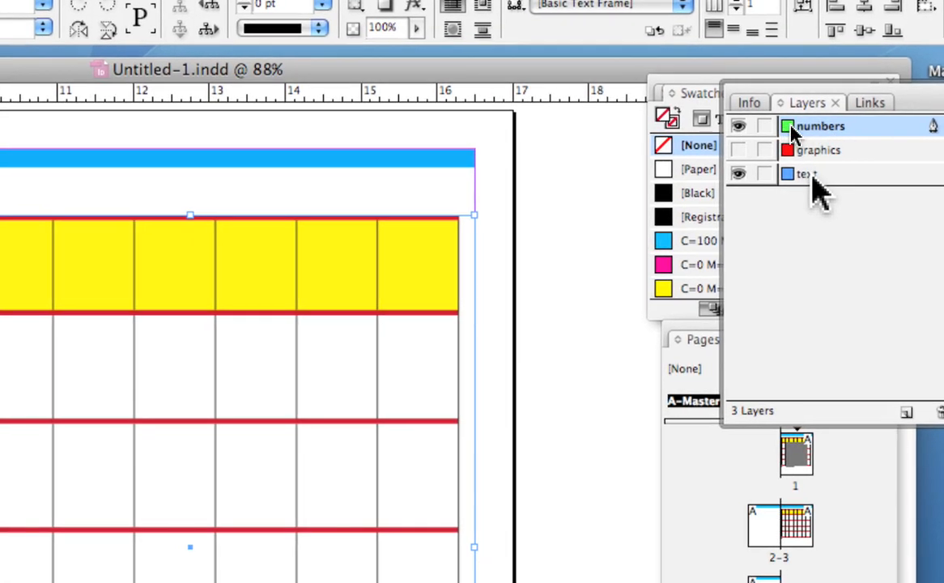
Rename the text layer to grid.
double_click(813, 176)
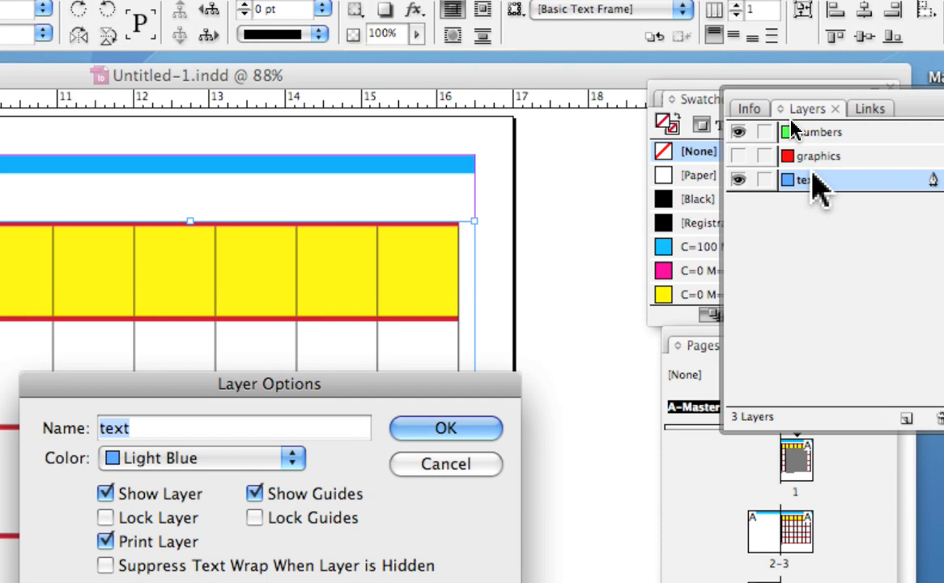
text(grid)
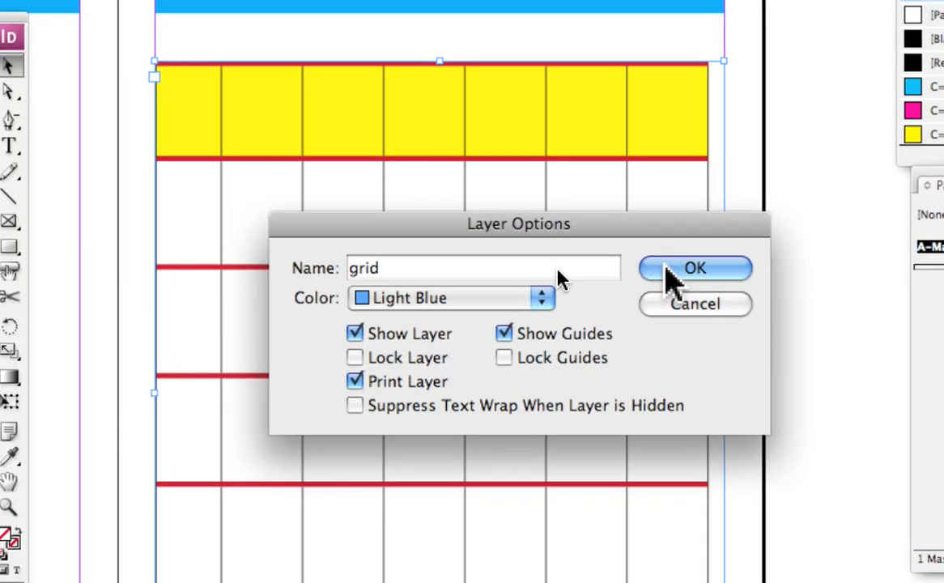
click(668, 286)
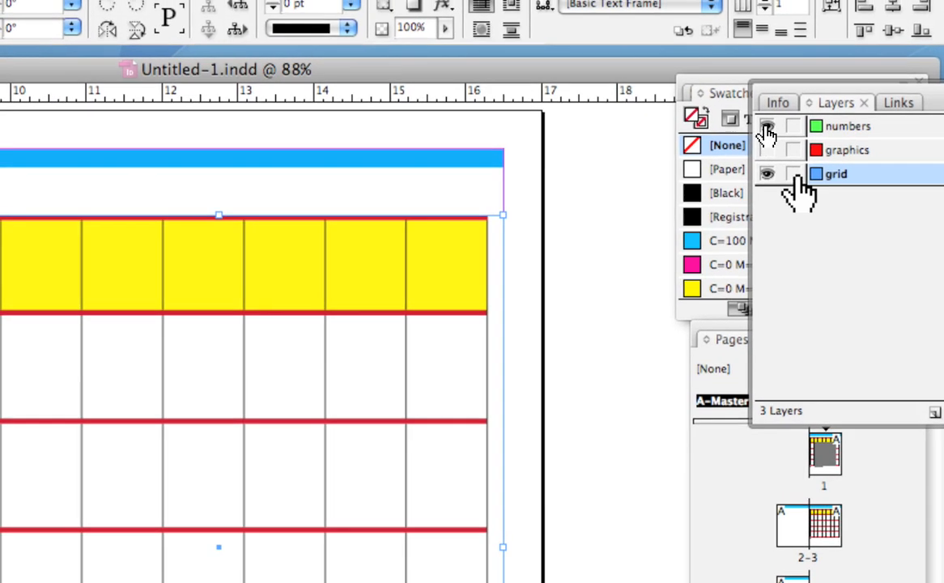
Lock the grid layer and draw a text frame about 7.3 in wide on the numbers layer, covering the whole calendar table.
click(789, 166)
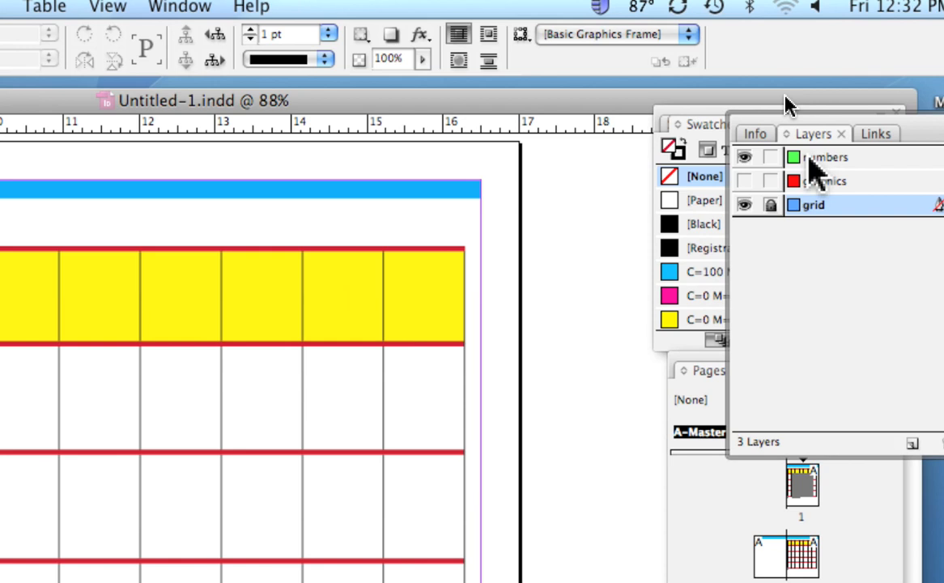
click(814, 158)
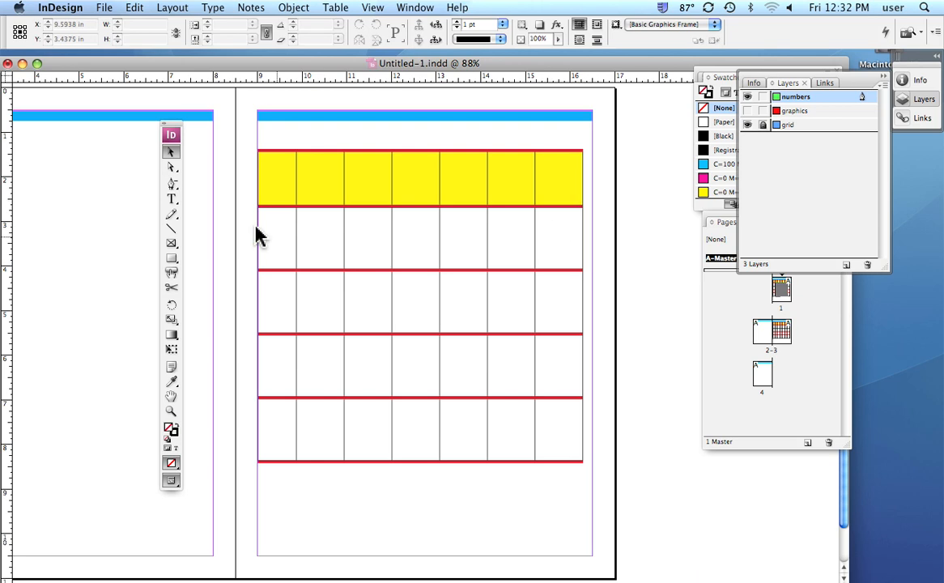
click(173, 200)
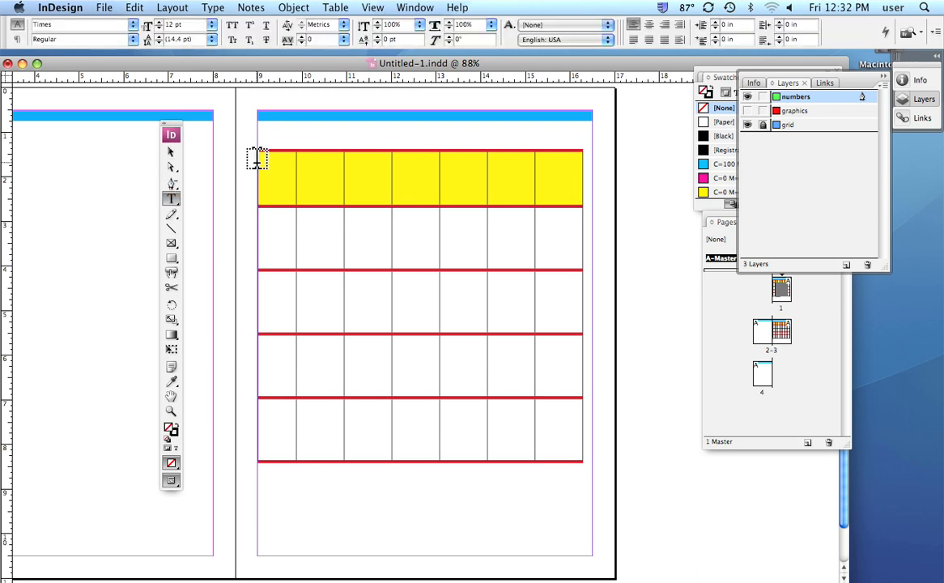
mouse_move(259, 162)
mouse_down()
mouse_move(457, 182)
mouse_move(654, 273)
mouse_move(576, 422)
mouse_move(579, 464)
mouse_move(582, 455)
mouse_up()
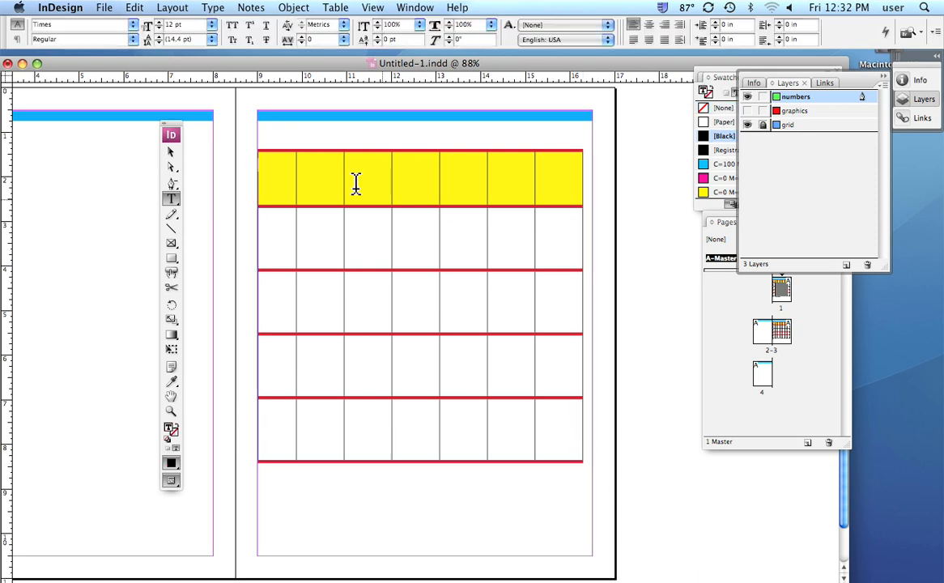
click(171, 153)
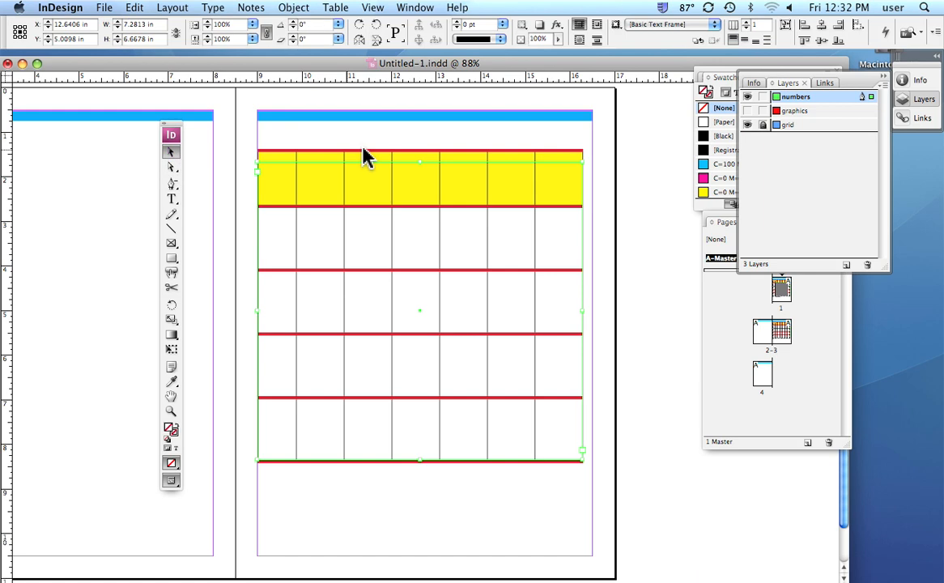
drag(419, 164, 420, 150)
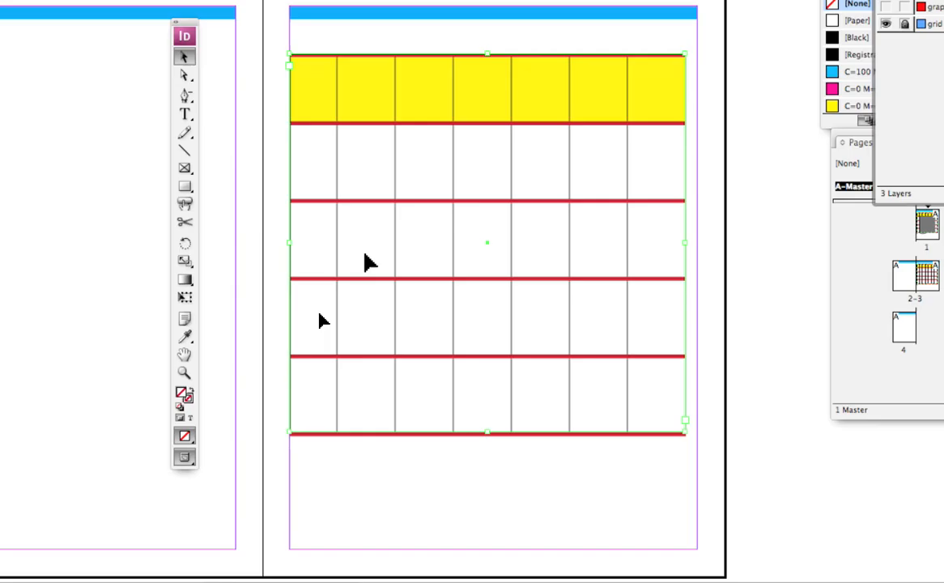
Enter the number 1 in the new text frame and enlarge it to 42 pt.
click(208, 200)
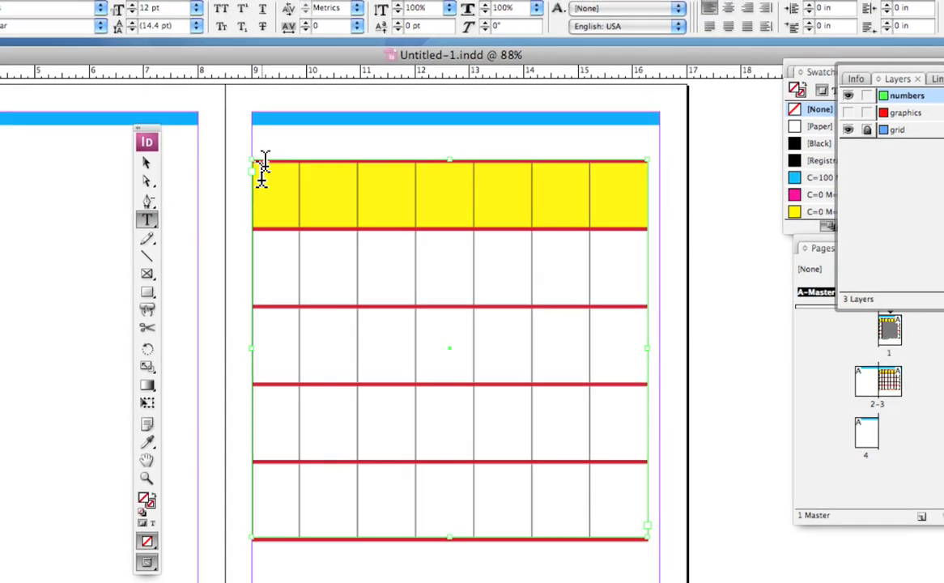
click(262, 165)
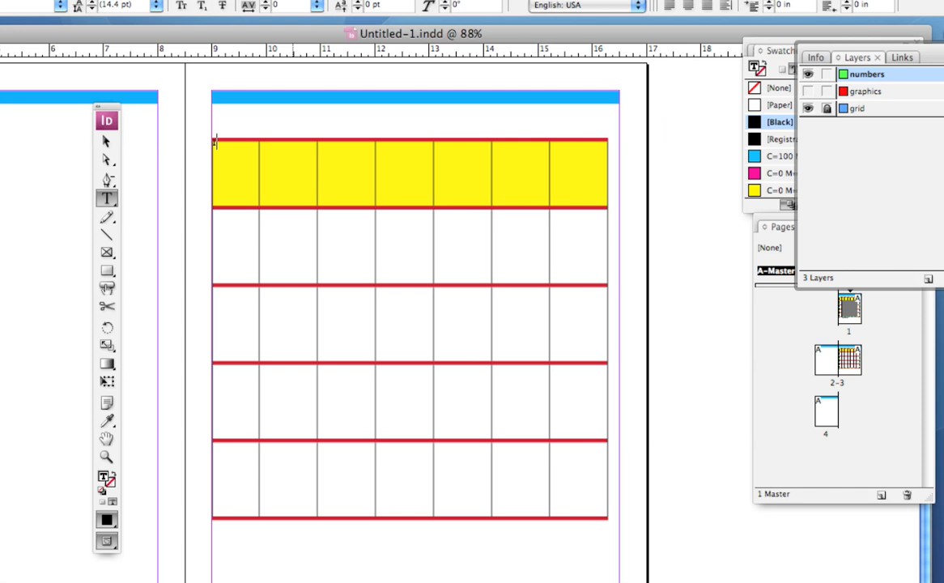
key(super+a)
key(super+shift+period)
key(super+shift+period)
key(super+shift+period)
key(super+shift+period)
key(super+shift+period)
key(super+shift+period)
key(super+shift+period)
key(super+shift+period)
key(super+shift+period)
key(super+shift+period)
key(super+shift+period)
key(super+shift+period)
key(super+shift+period)
key(super+shift+period)
key(super+shift+period)
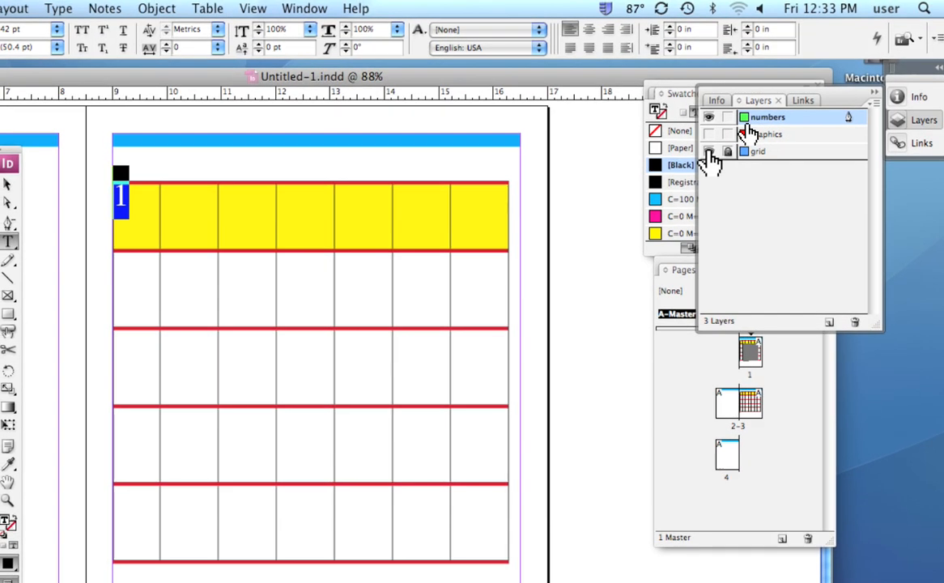
Hide the grid layer and complete the first line of the numbers frame as 1 2 3 4 5 6 7.
click(710, 153)
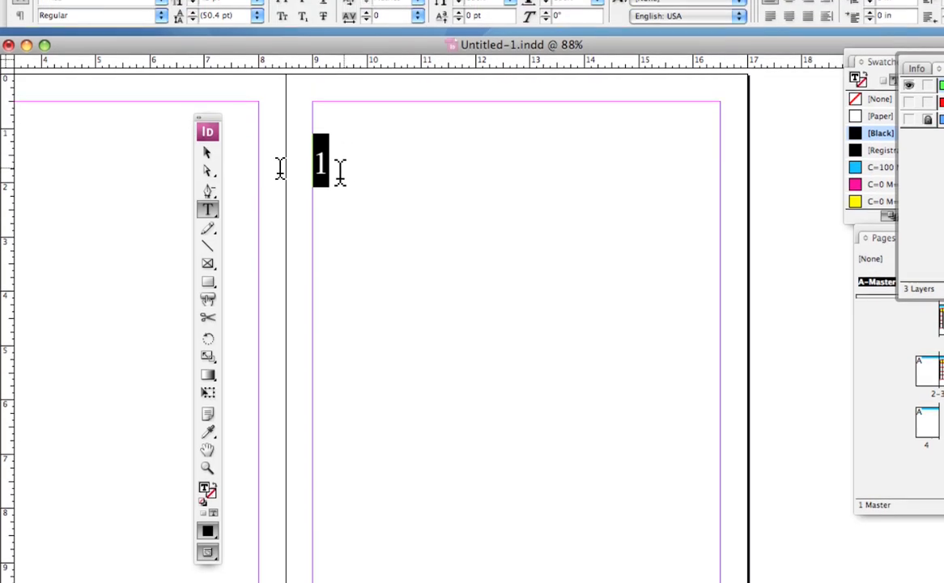
click(324, 169)
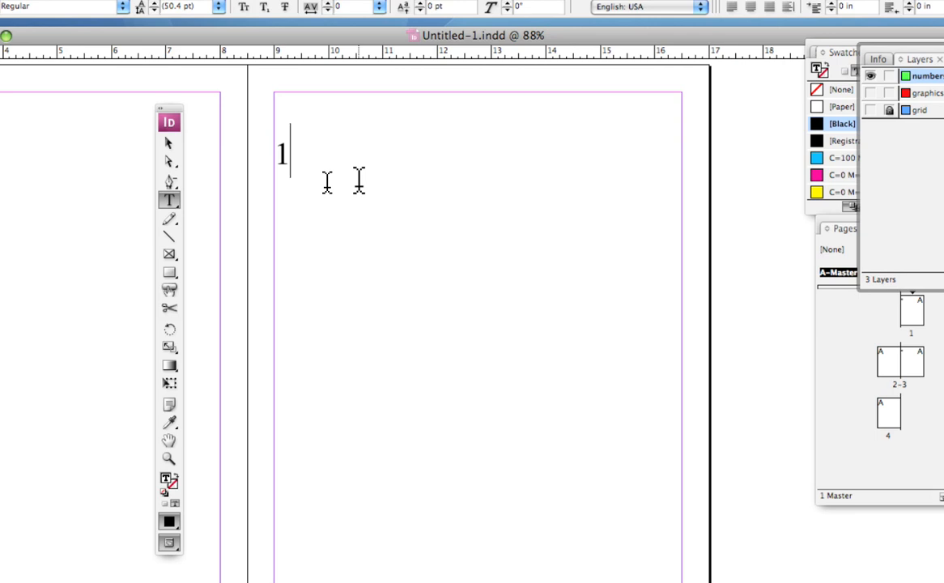
text(2)
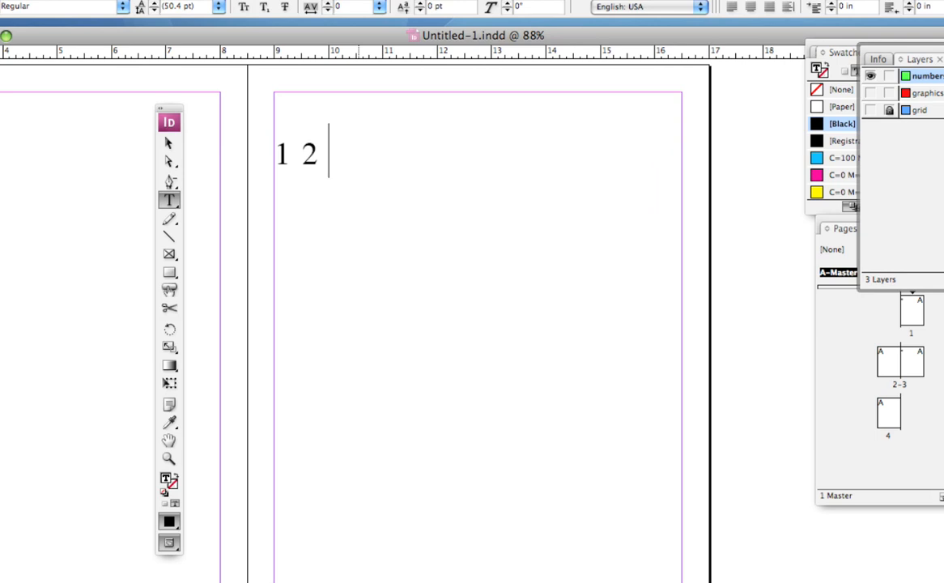
text( 3 4 )
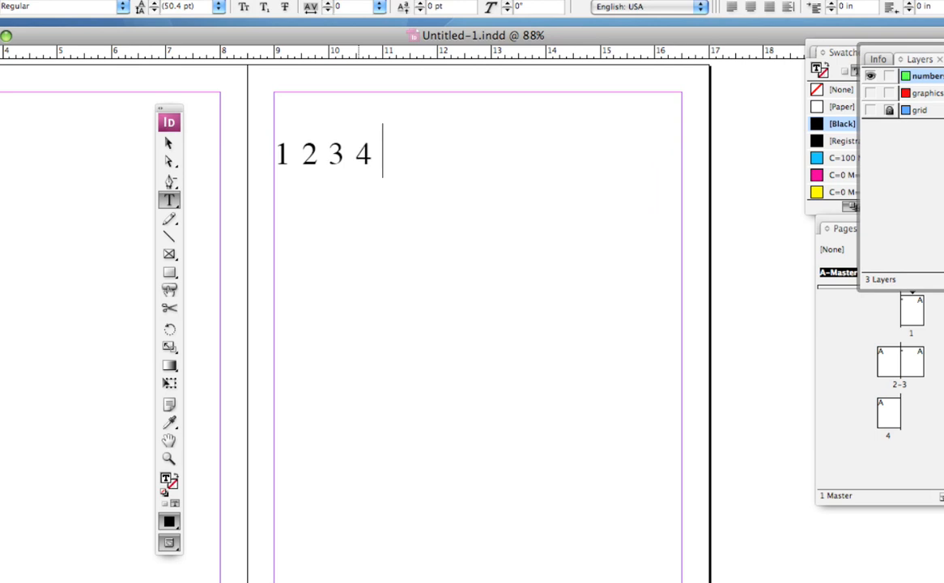
text(5 6 7)
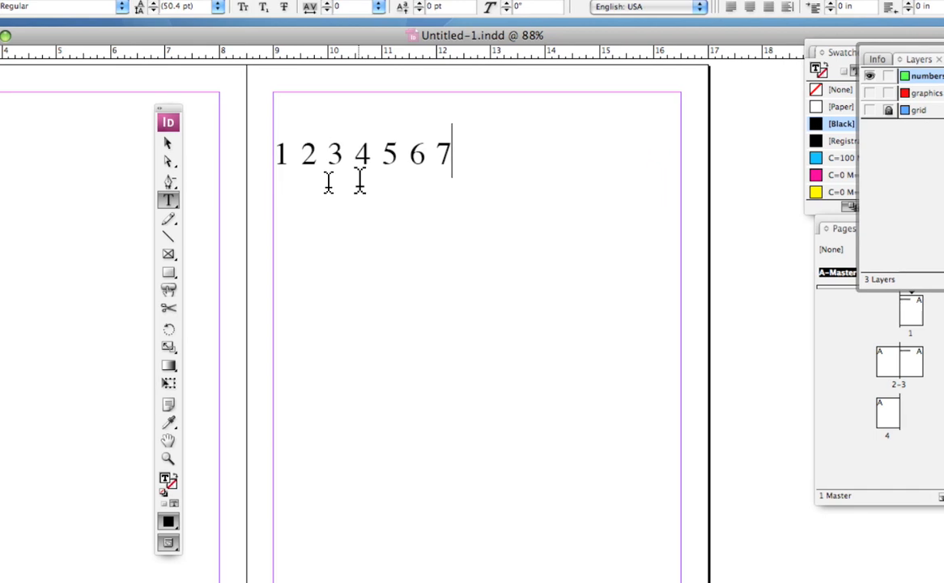
Add a second line with the numbers 8 9 10 11 12, using wider spacing between the two-digit numbers.
key(Return)
text(8 9 )
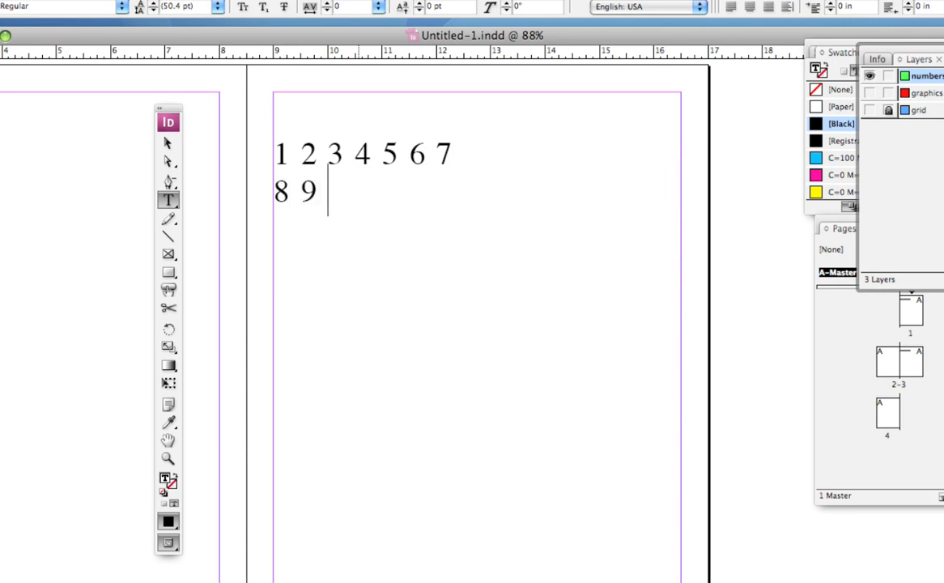
text(10 11)
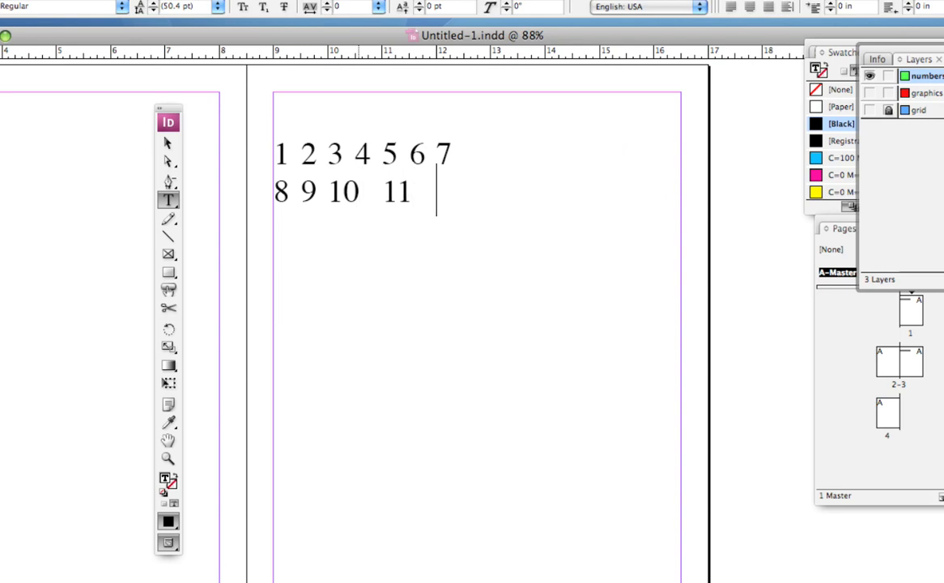
text( 12)
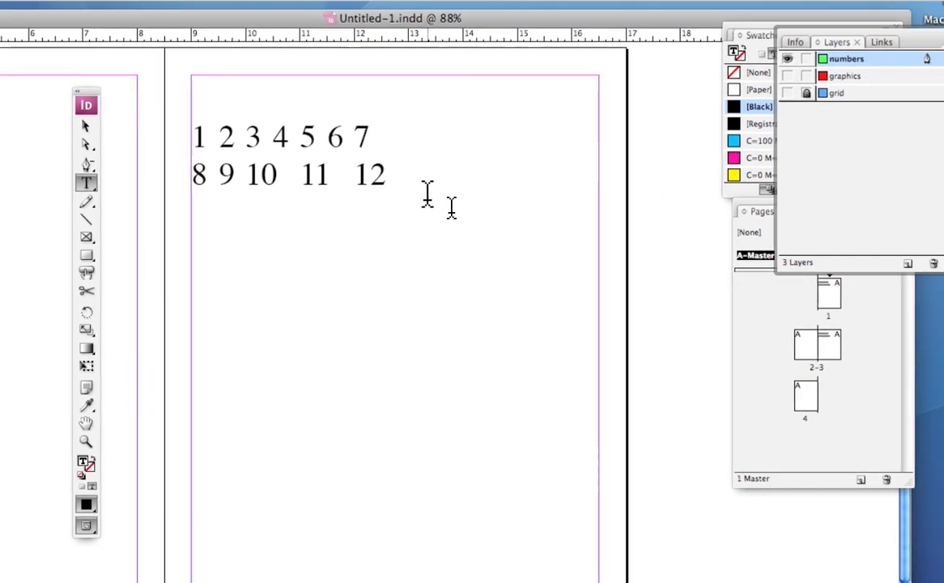
Select both lines of numbers and show the grid layer again.
drag(504, 206, 246, 123)
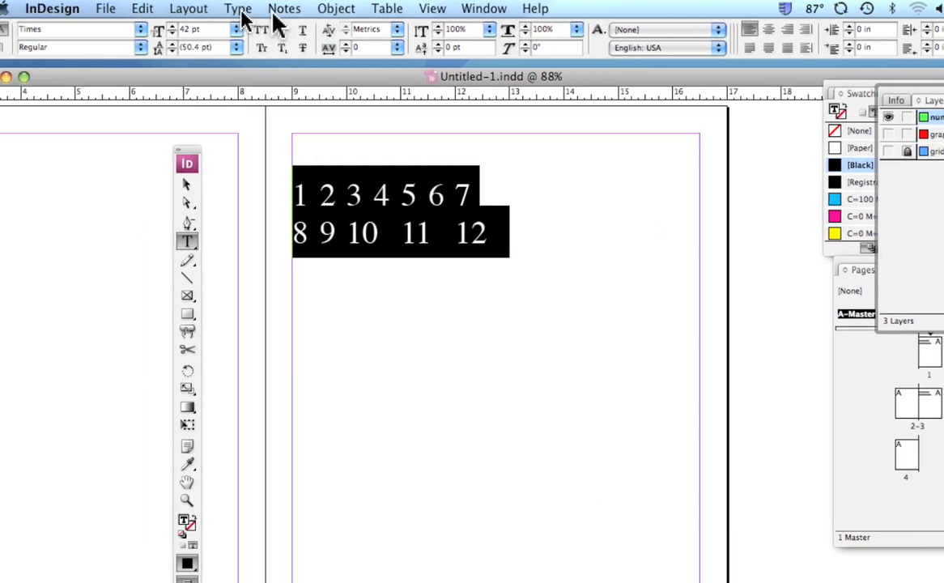
click(262, 10)
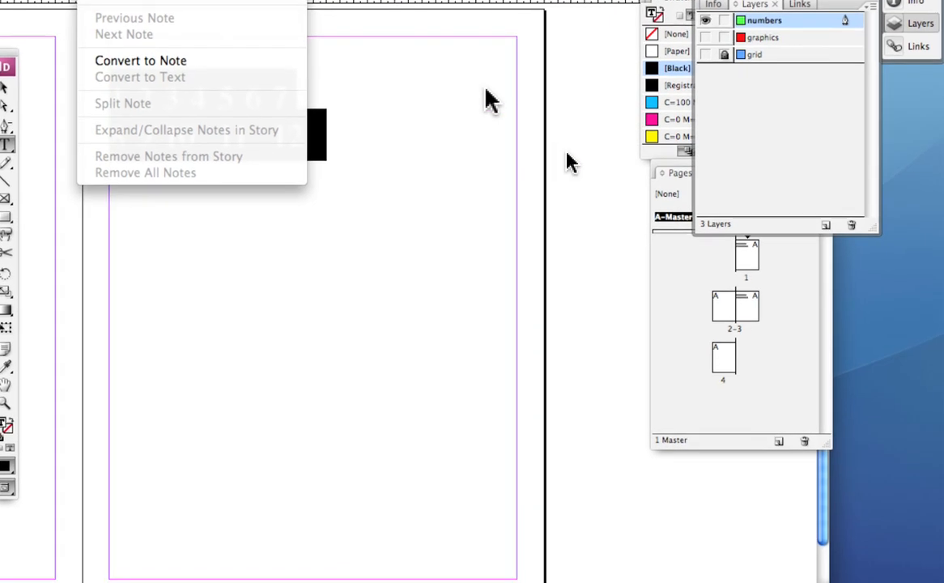
click(688, 187)
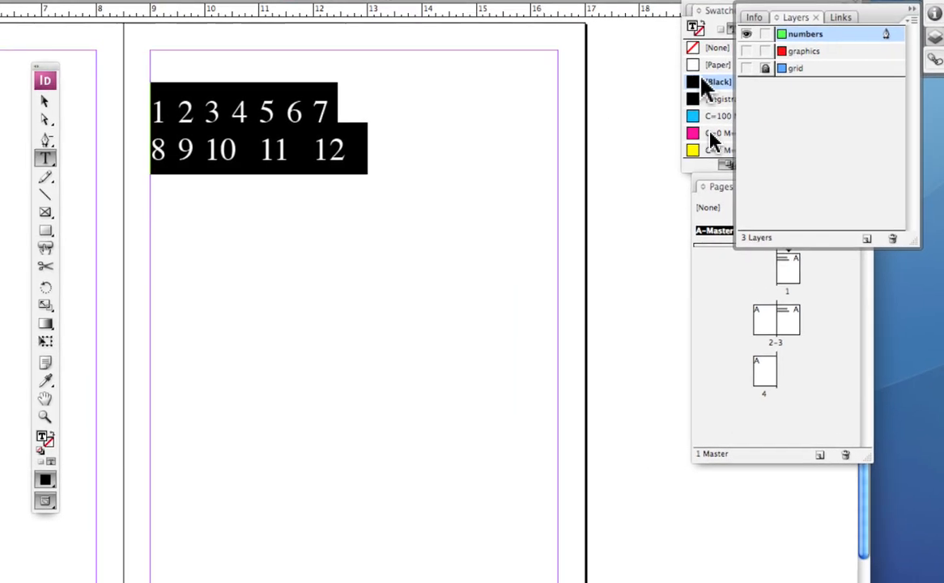
click(710, 67)
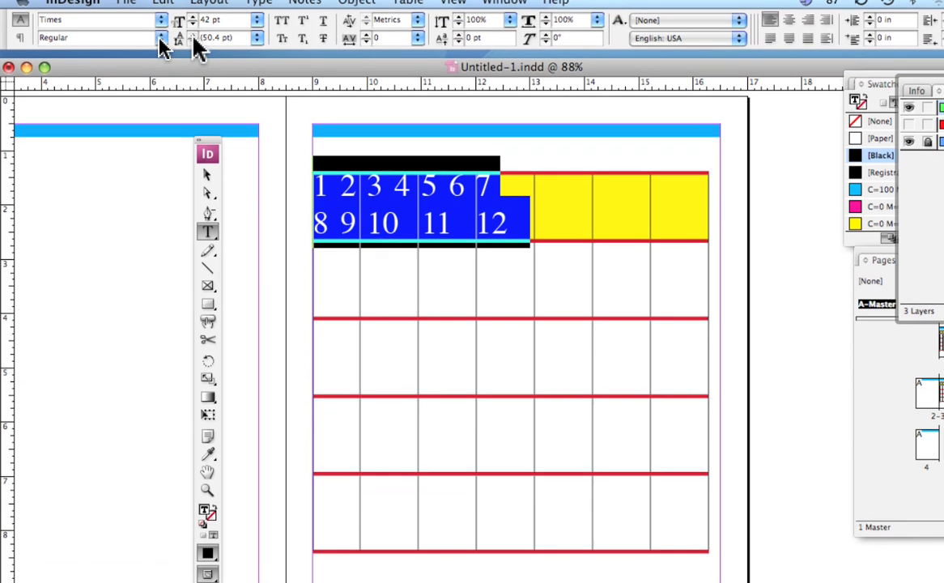
Try different leading values on the selected numbers, ending with 72 pt.
click(192, 45)
click(193, 41)
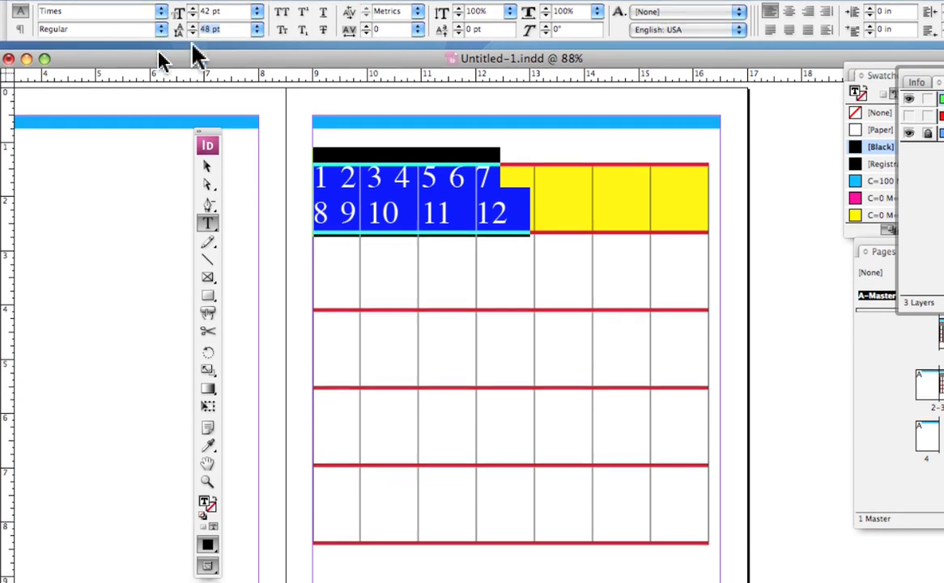
click(193, 42)
click(193, 41)
click(193, 42)
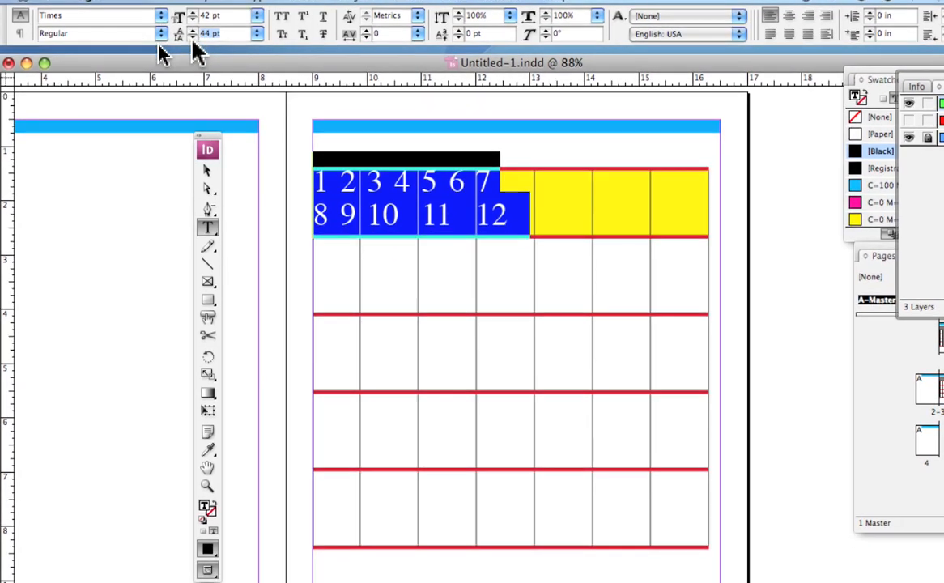
click(193, 31)
click(193, 31)
click(193, 31)
click(193, 31)
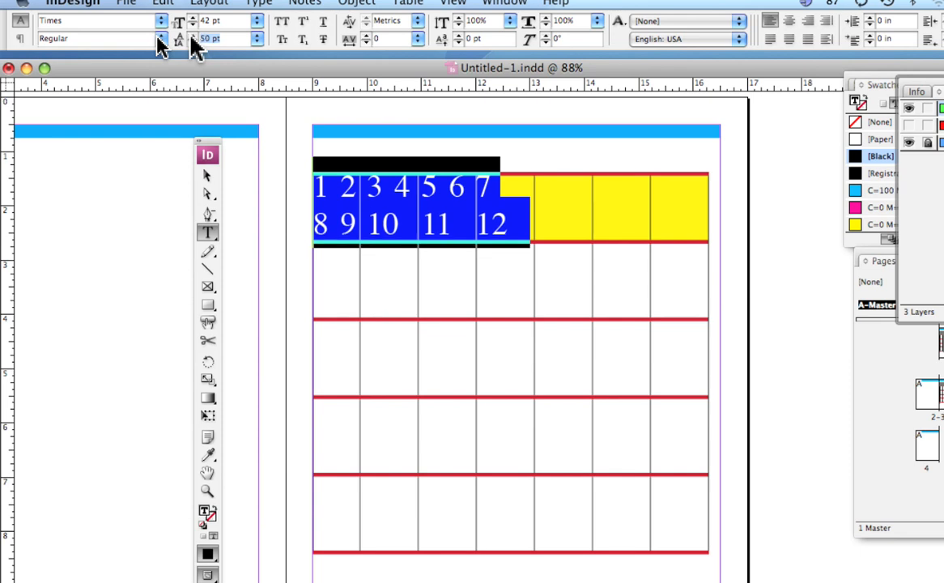
click(192, 42)
click(193, 34)
click(193, 35)
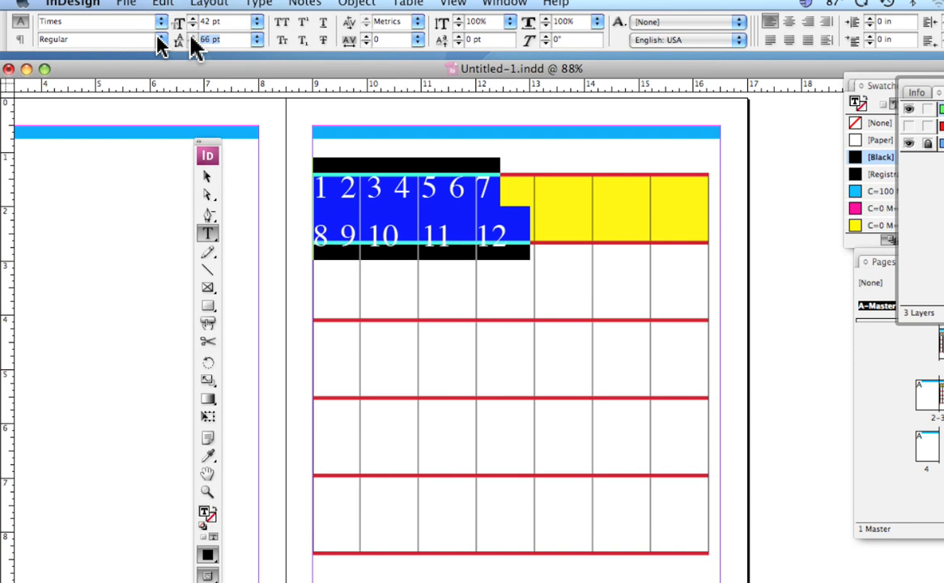
click(192, 36)
click(192, 36)
click(192, 36)
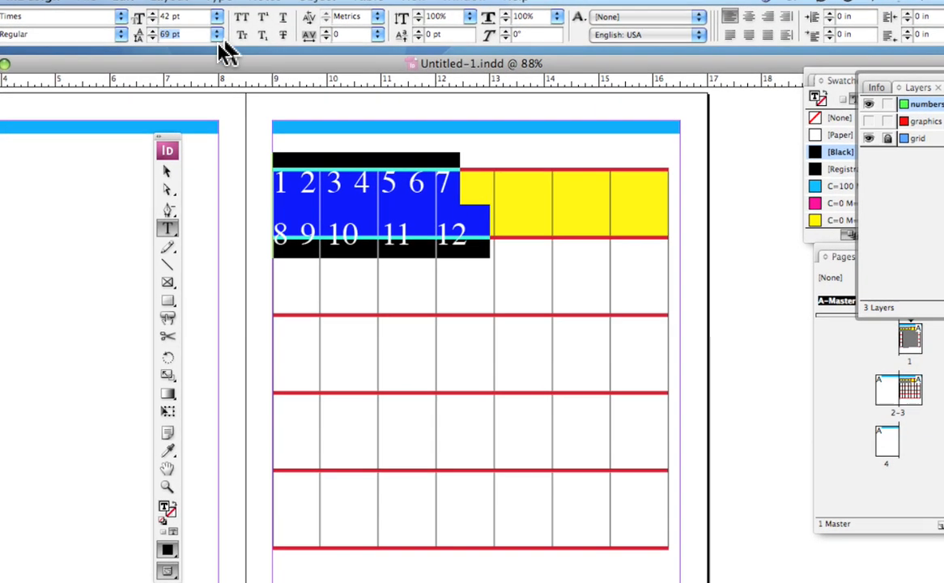
click(224, 41)
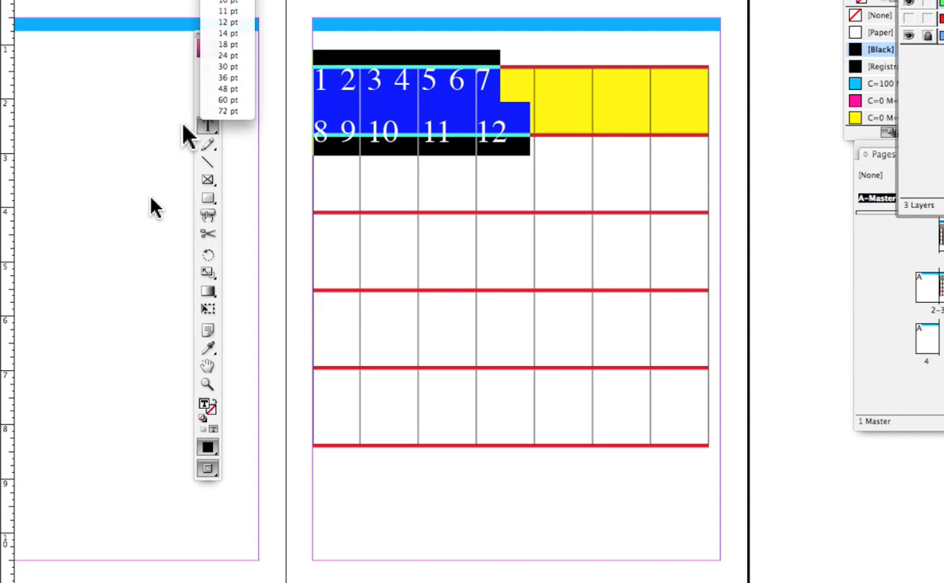
click(204, 119)
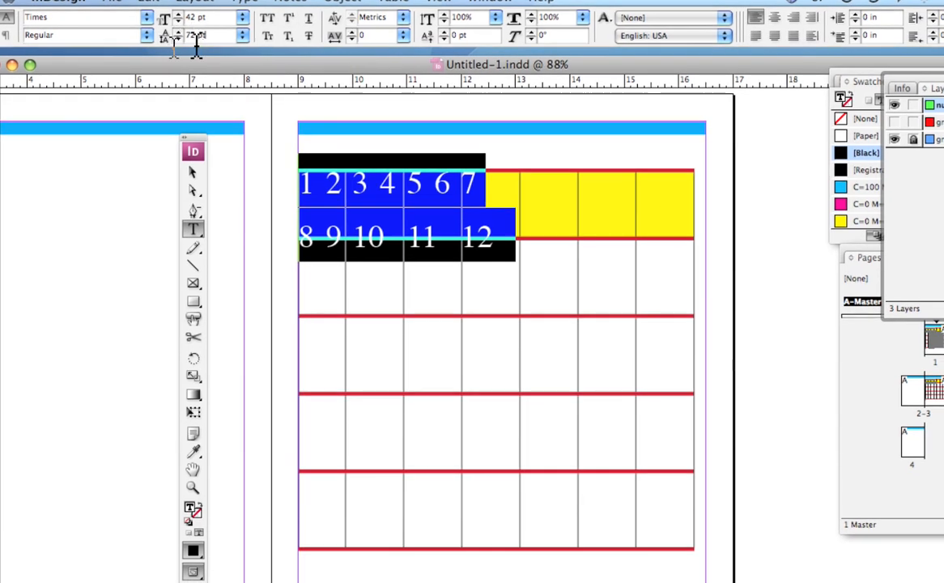
Try 84 pt leading on the selected numbers, and settle on 90 pt.
drag(203, 38, 191, 45)
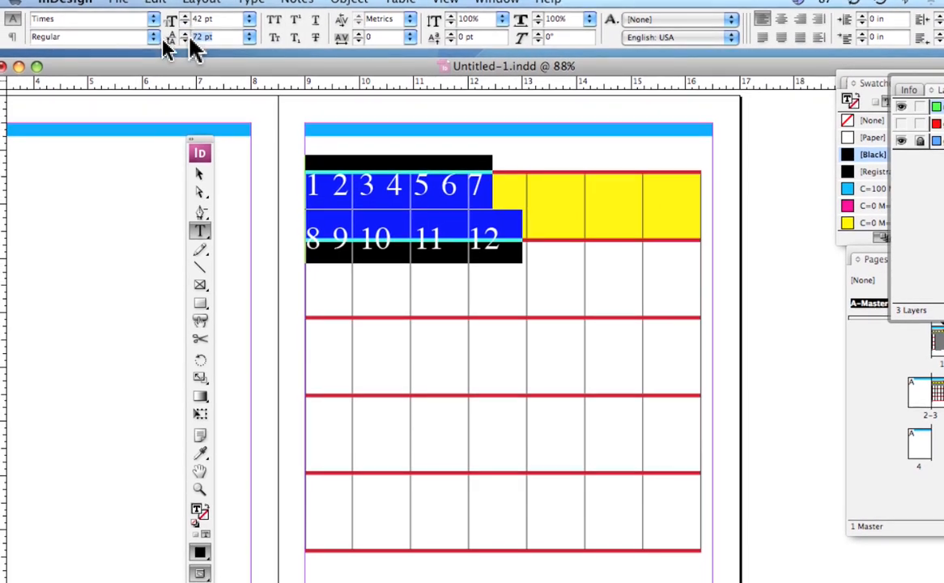
text(84)
key(Return)
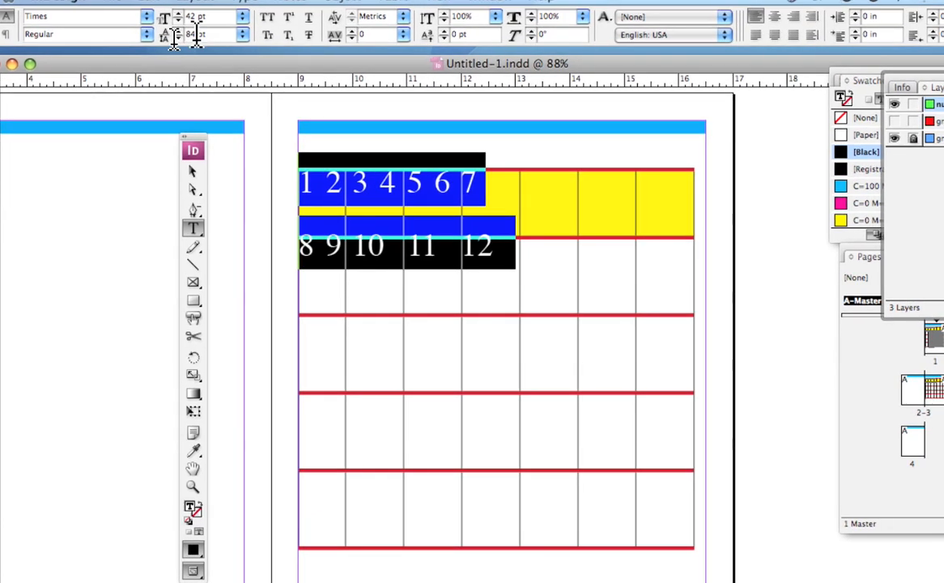
text(9 1)
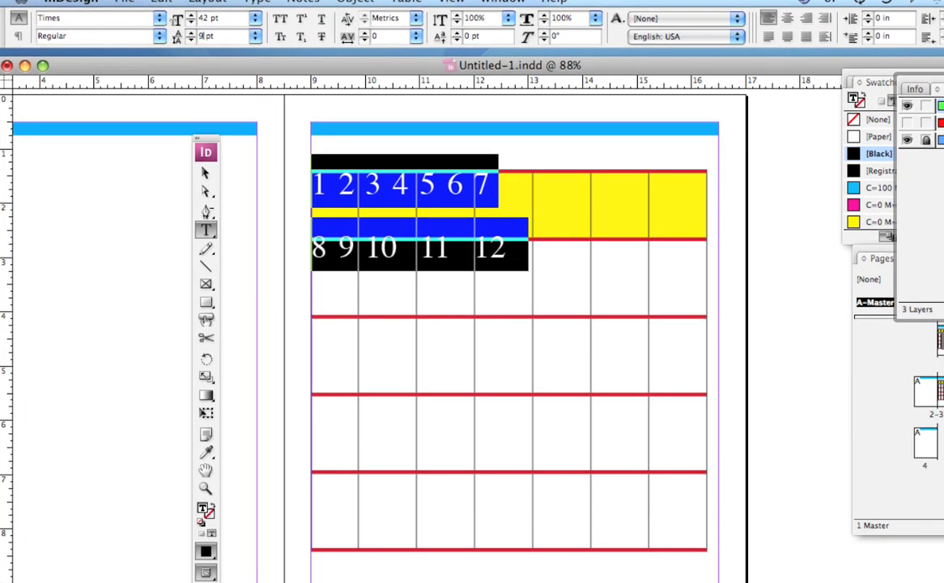
text(0)
key(Return)
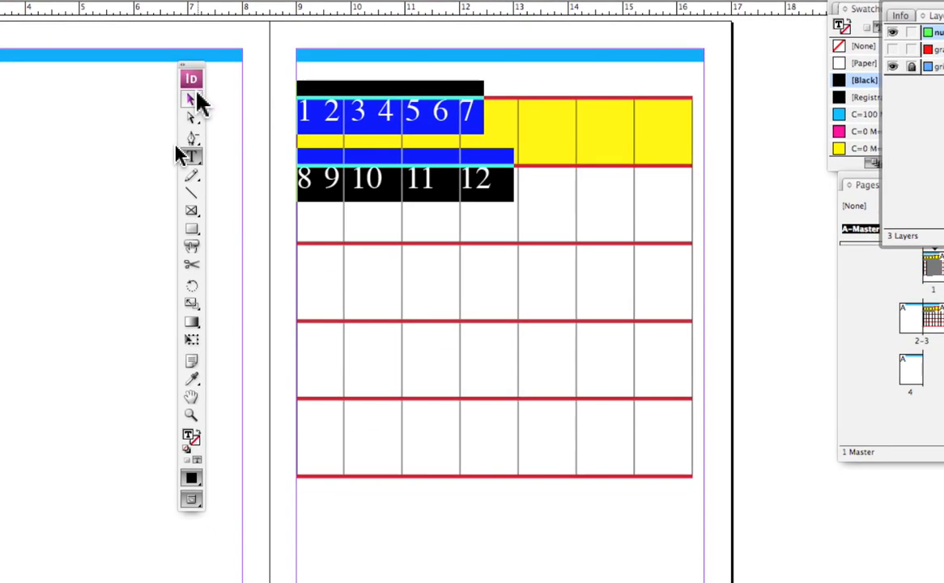
Lower the top edge of the numbers text frame slightly below the table's top border so the numbers sit inside the cells.
click(195, 95)
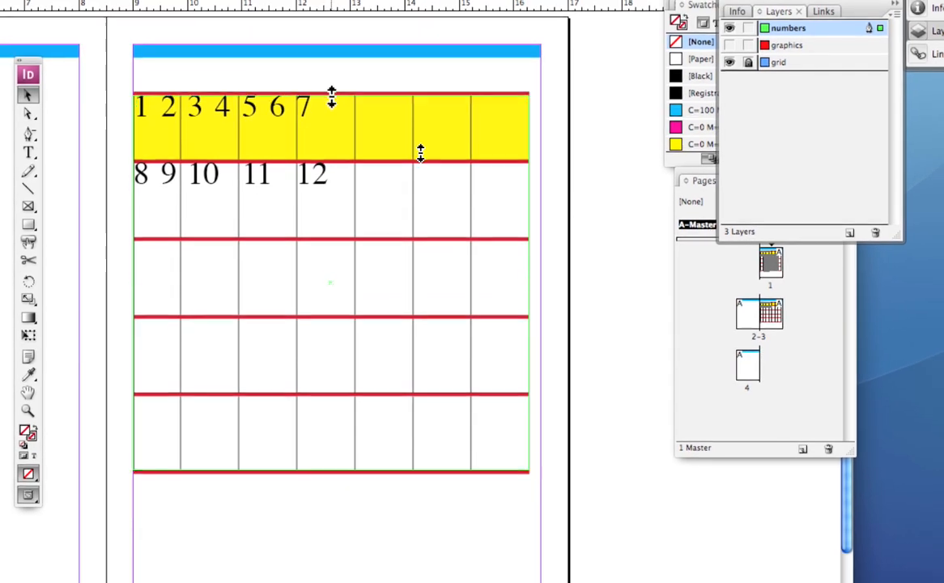
drag(332, 98, 333, 100)
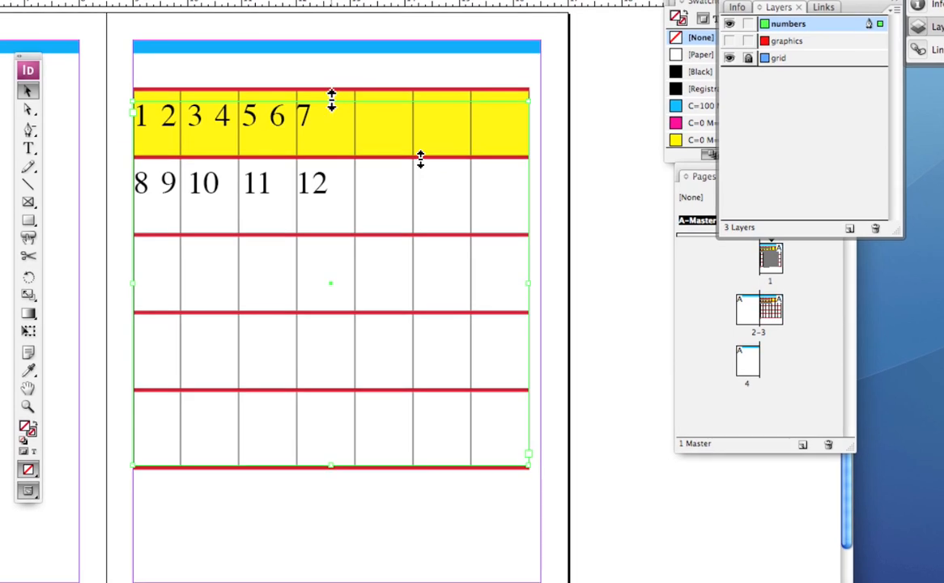
drag(332, 101, 331, 96)
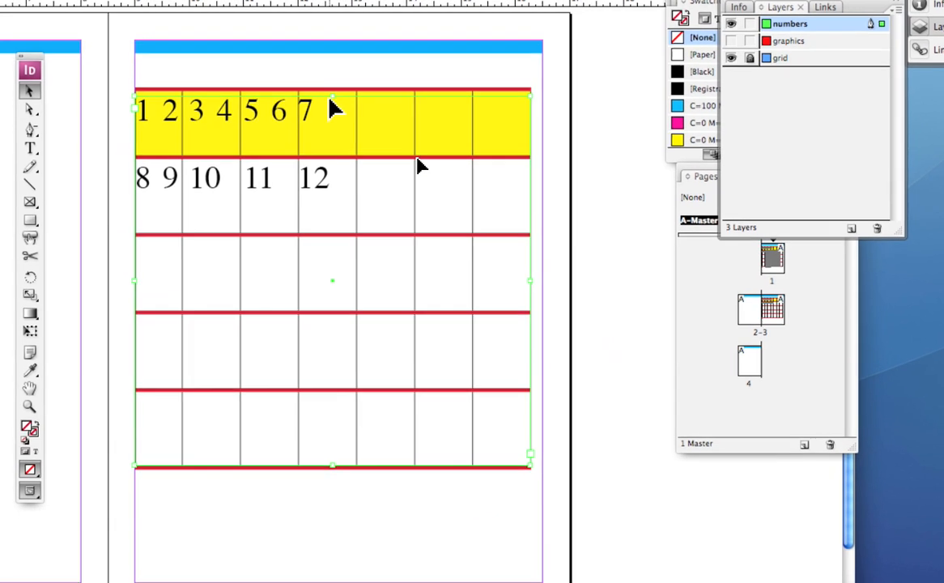